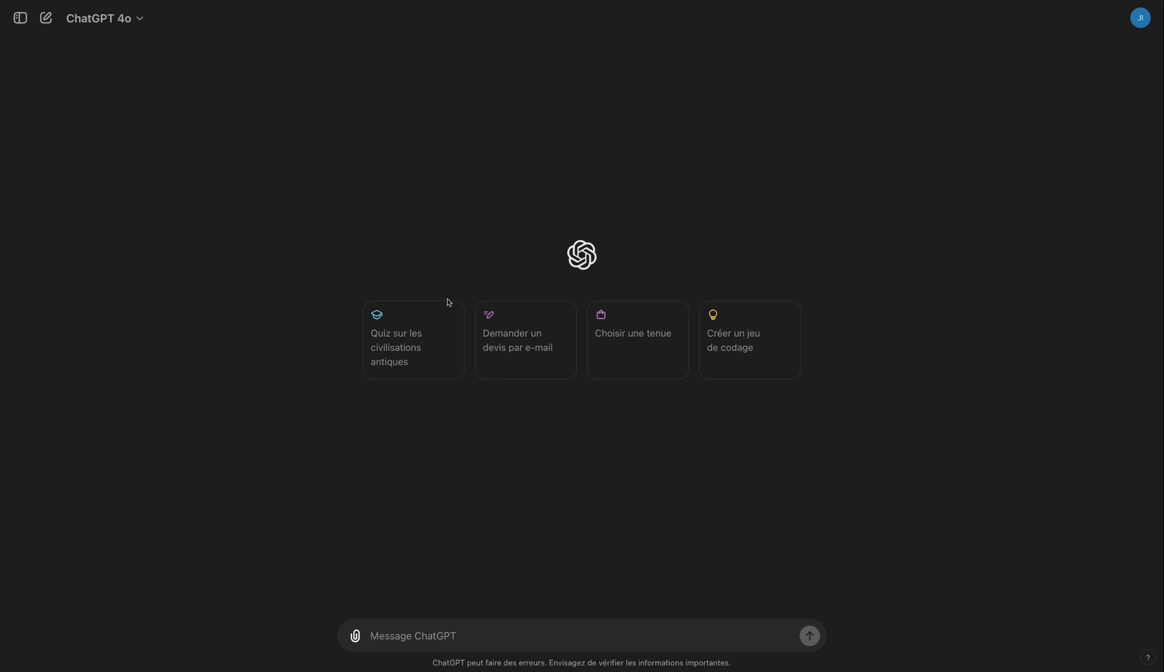
# Step: Attach the local CSV file of 50 French cities and their populations (50_Villes_et_Population_de_France) and send it without any message text
pyautogui.click(355, 635)
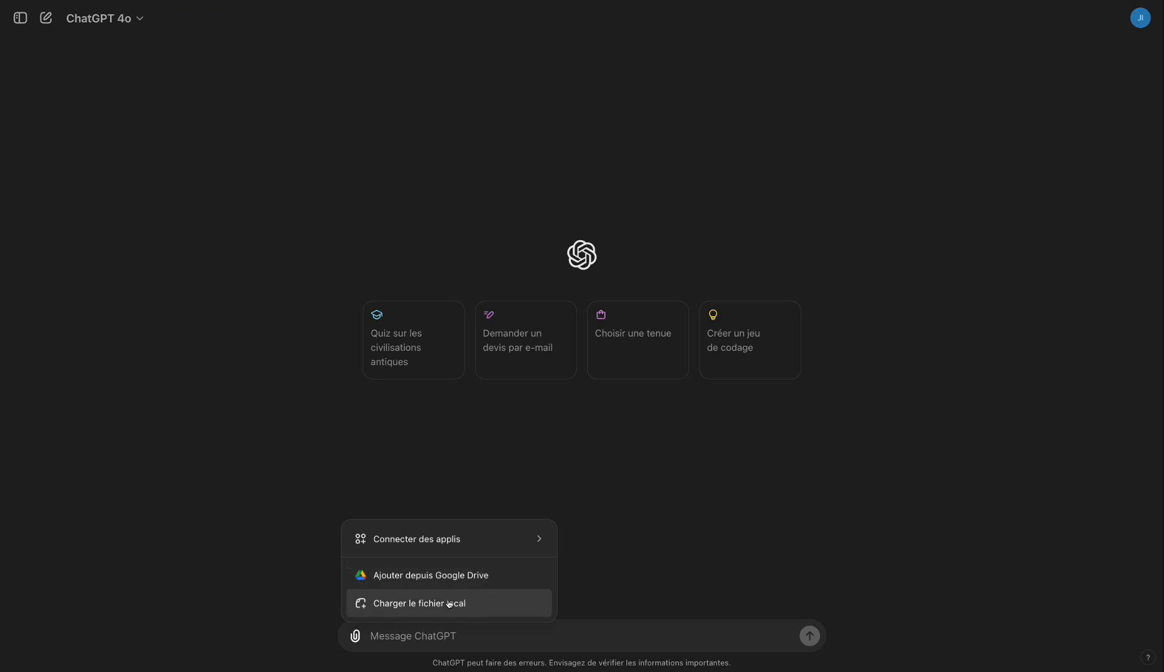
pyautogui.click(402, 605)
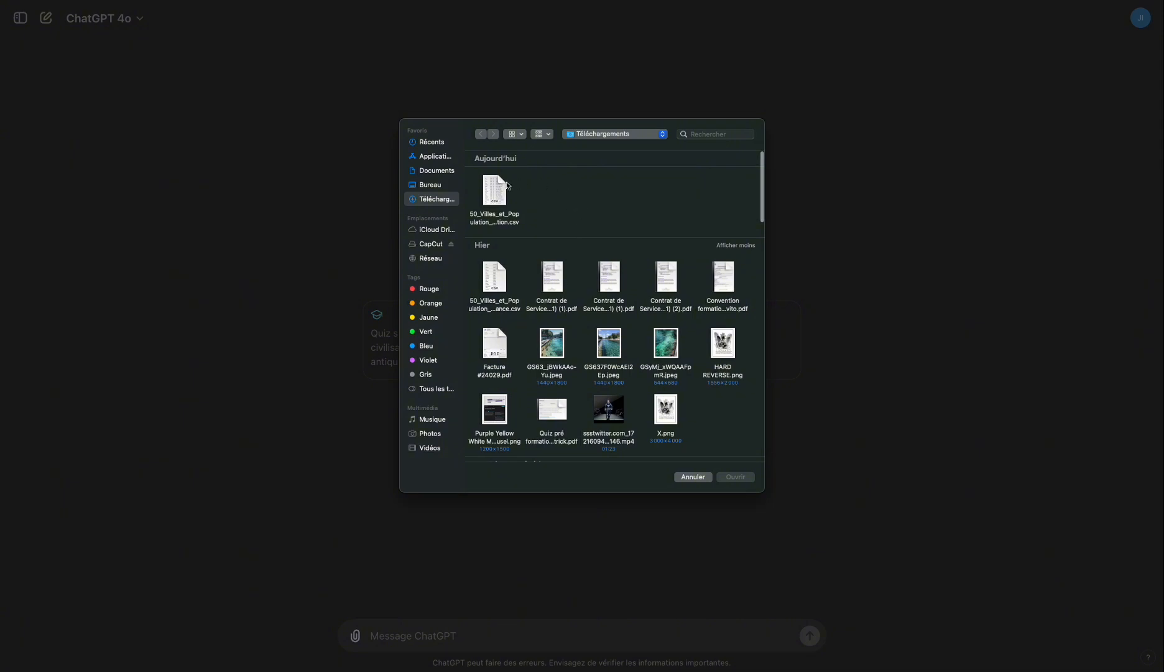
pyautogui.click(501, 266)
pyautogui.click(736, 476)
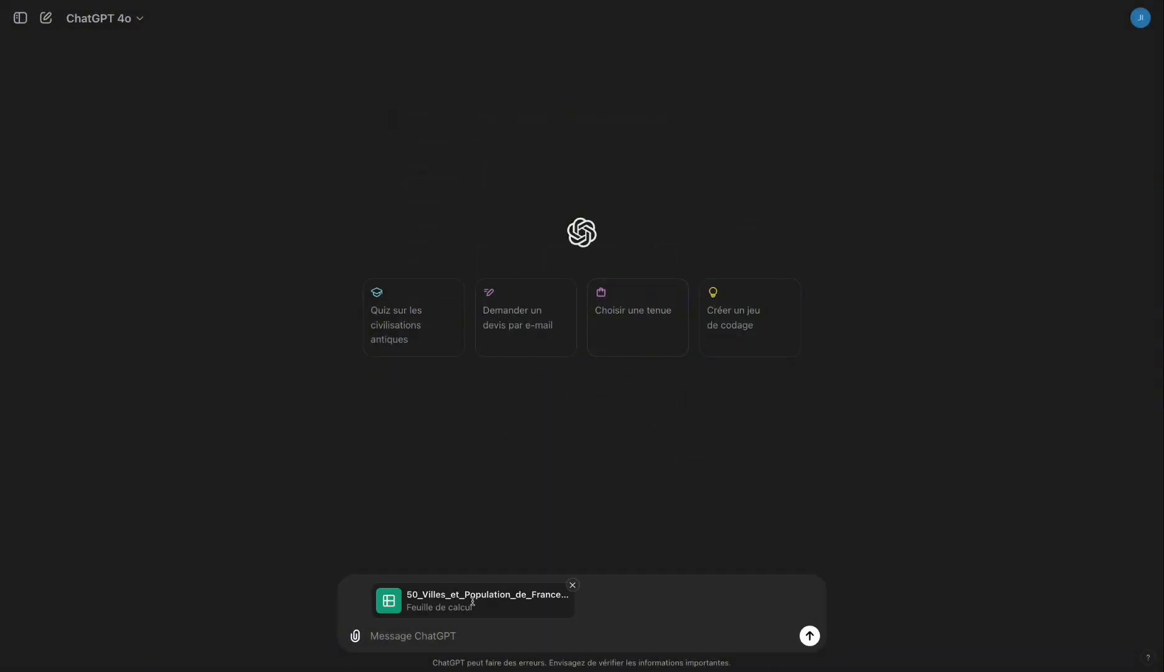
pyautogui.click(810, 636)
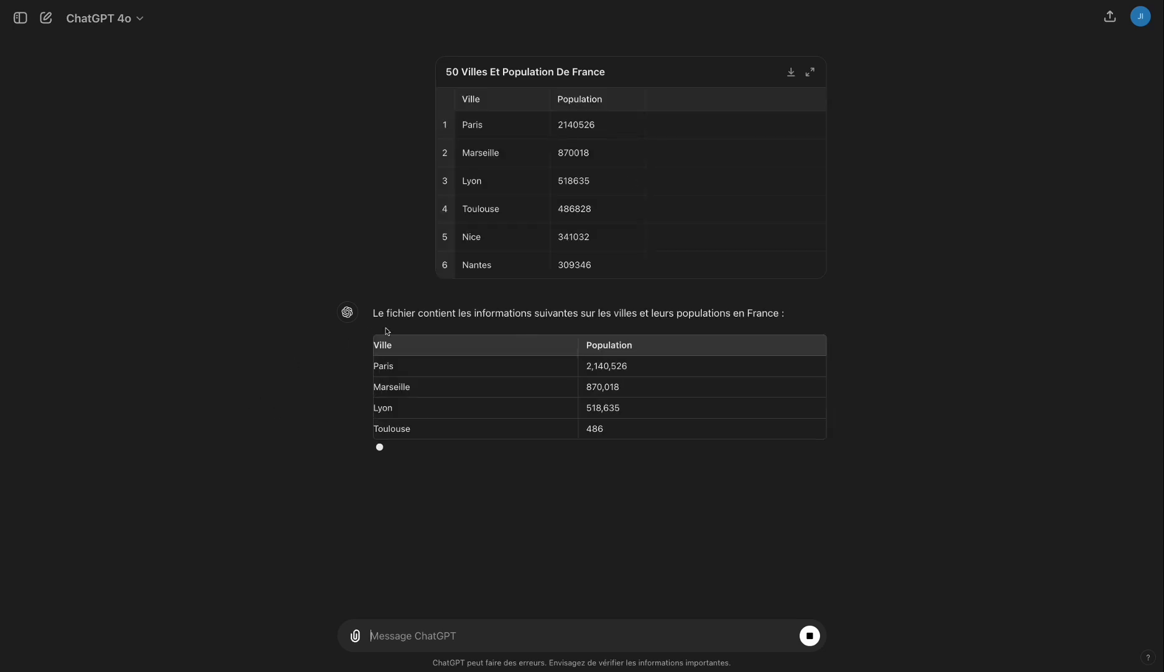
# Step: Highlight the reply's introductory sentence and open the cities table in expanded view to look through its rows
pyautogui.moveTo(373, 313); pyautogui.dragTo(803, 315)
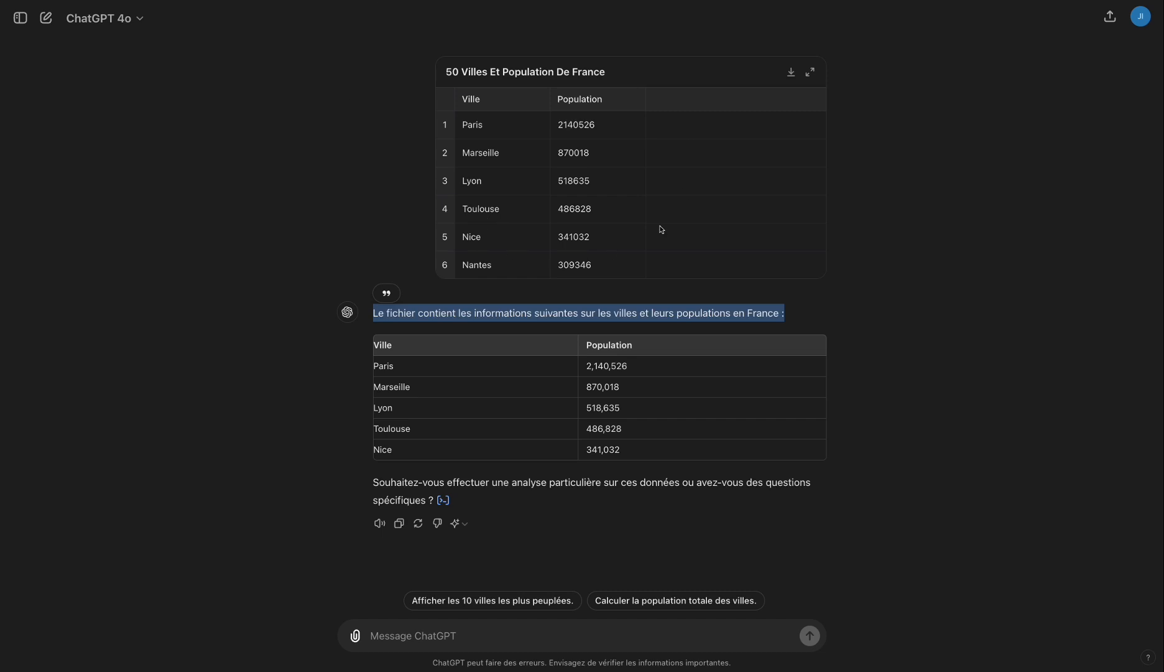
pyautogui.click(811, 73)
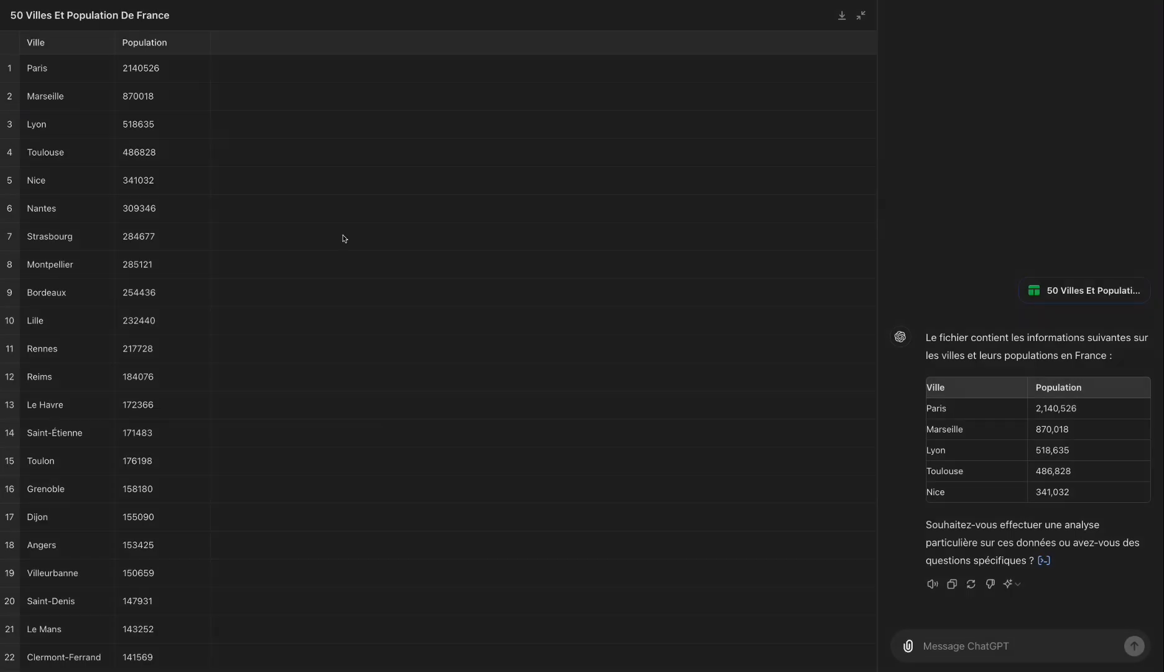
pyautogui.scroll(-10, 208, 346)
pyautogui.scroll(10, 275, 261)
# Step: Try selecting cells, the Ville and Population columns and single rows up to Nice as message references, and clear the selection
pyautogui.moveTo(175, 97); pyautogui.dragTo(149, 210)
pyautogui.click(134, 154)
pyautogui.click(67, 44)
pyautogui.click(149, 42)
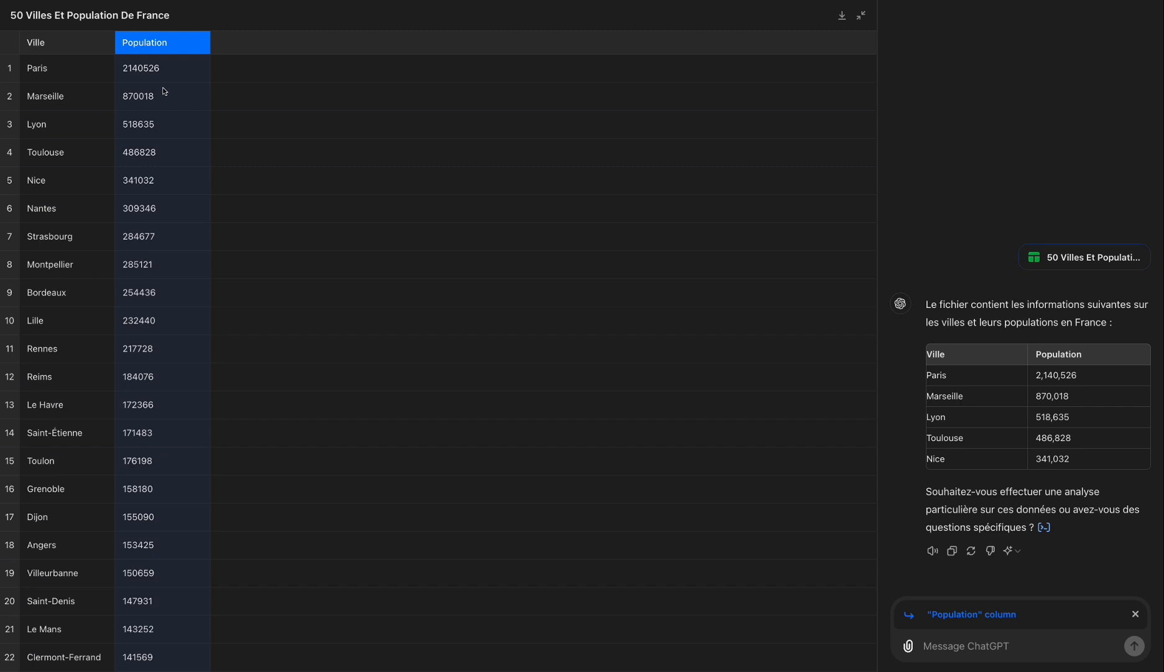
pyautogui.click(9, 101)
pyautogui.click(9, 170)
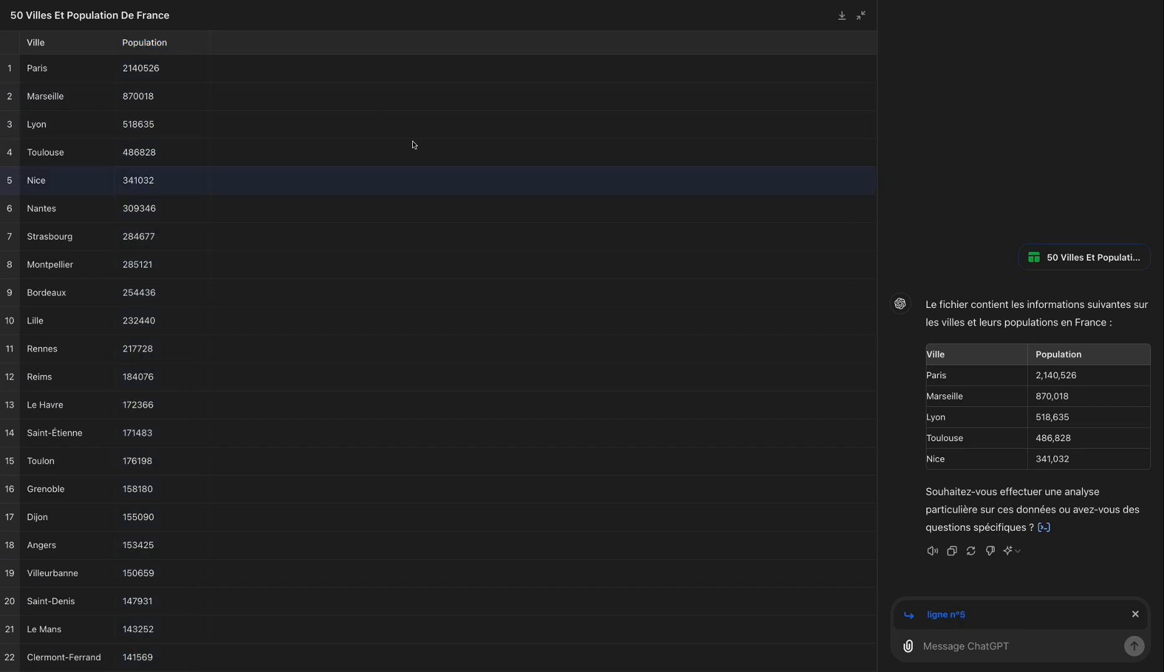
pyautogui.click(1136, 614)
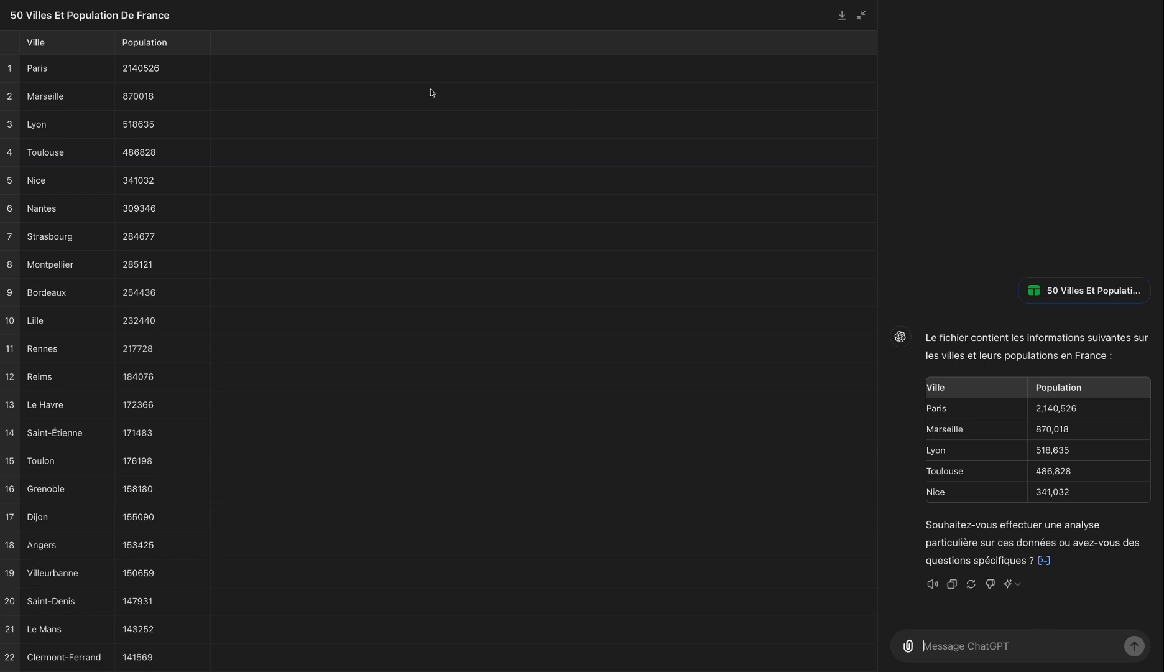
# Step: Look through the whole table of cities and populations from the first row to the last
pyautogui.scroll(-1, 66, 38)
pyautogui.scroll(1, 68, 41)
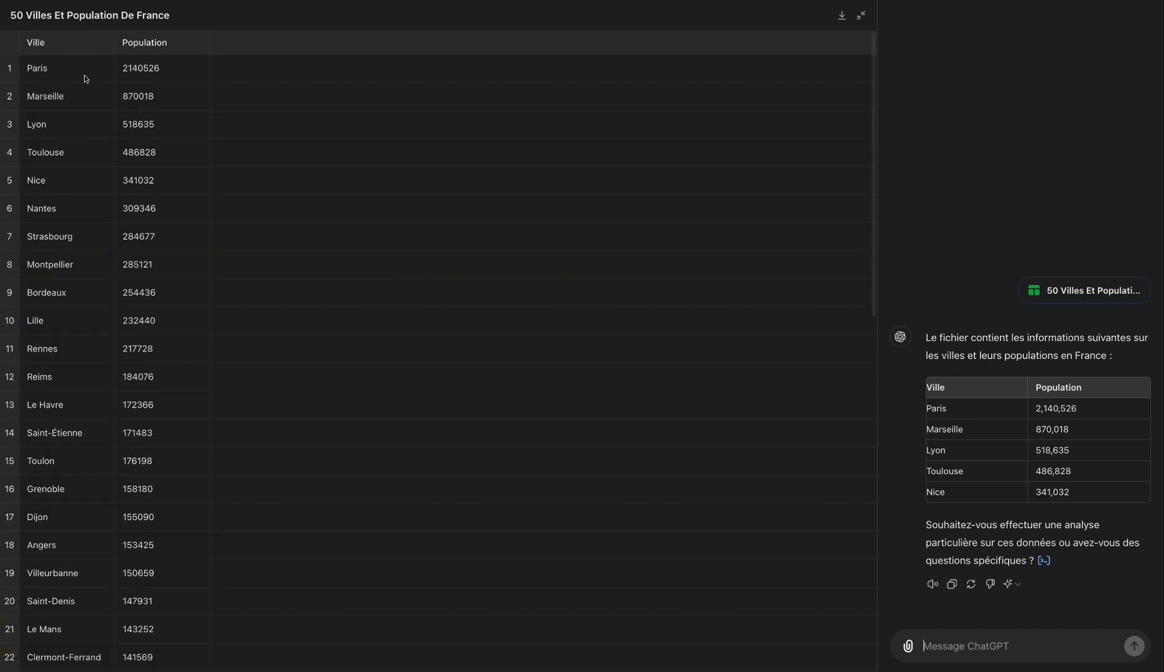
pyautogui.scroll(-4, 87, 80)
pyautogui.scroll(4, 68, 95)
pyautogui.scroll(-9, 38, 210)
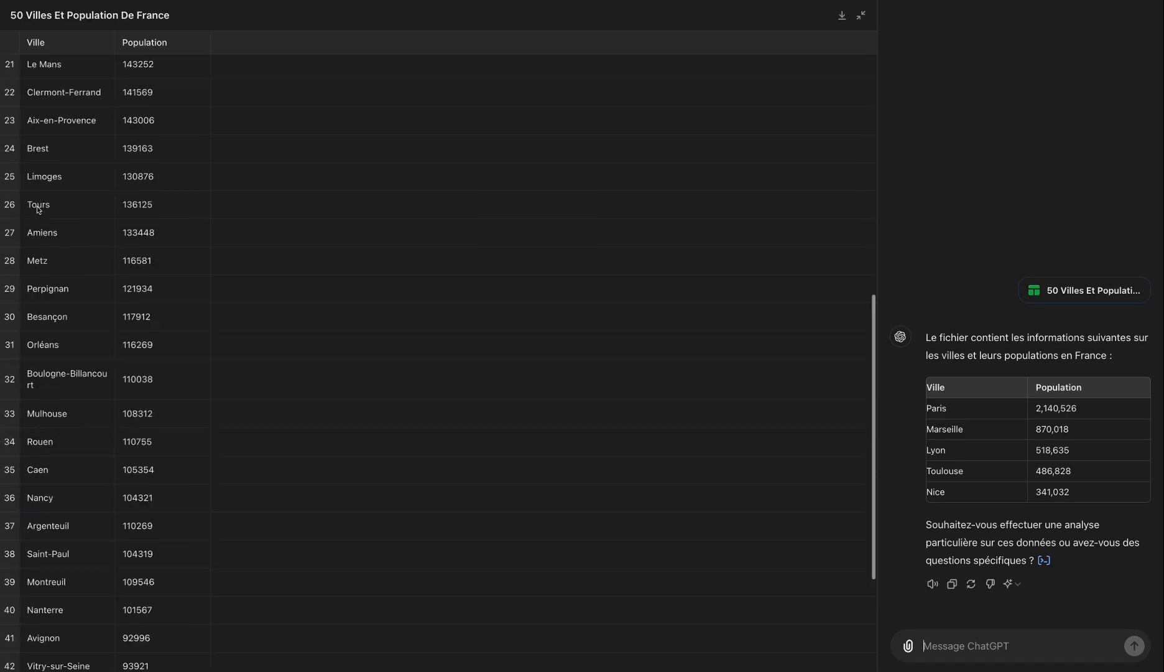
pyautogui.scroll(-4, 38, 209)
pyautogui.scroll(12, 177, 485)
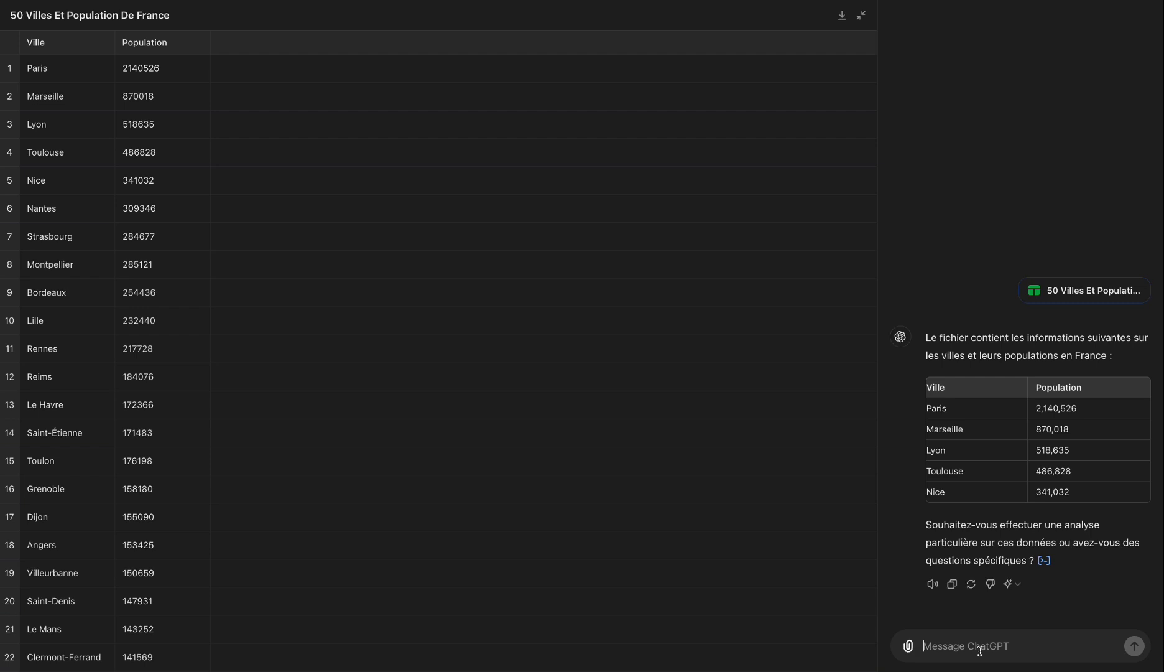
# Step: With the Ville column as reference, send the request "Rajoute moi une colonne avec le code postal de chacun des villes"
pyautogui.write('R')
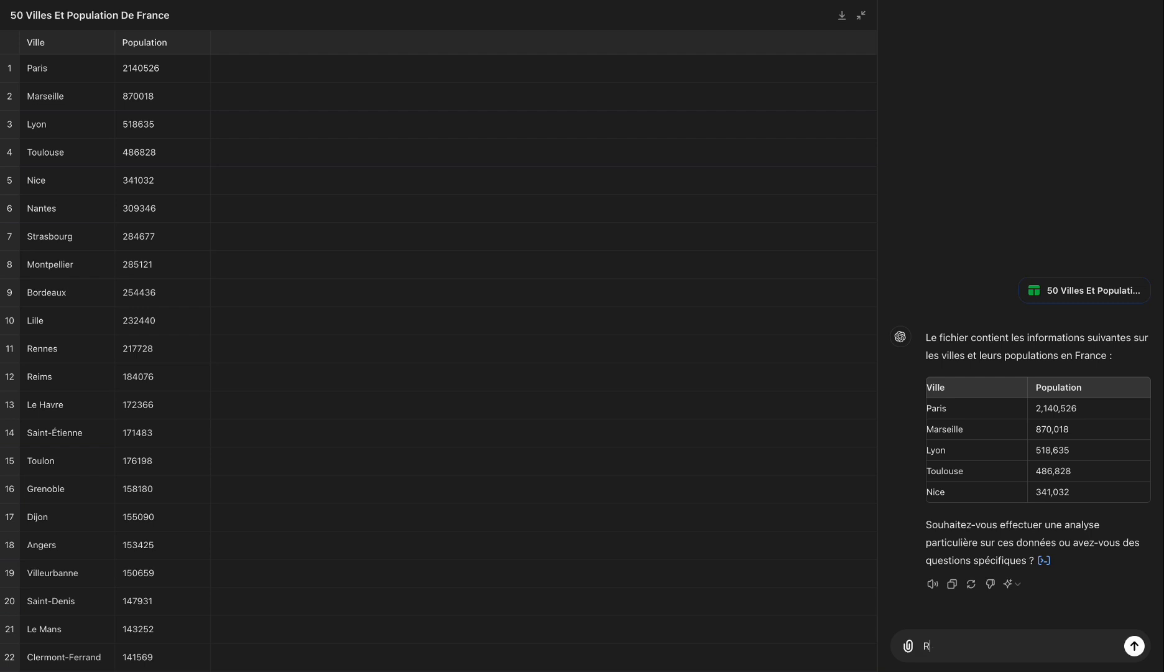
pyautogui.write('ajoute moi une colonne avec le')
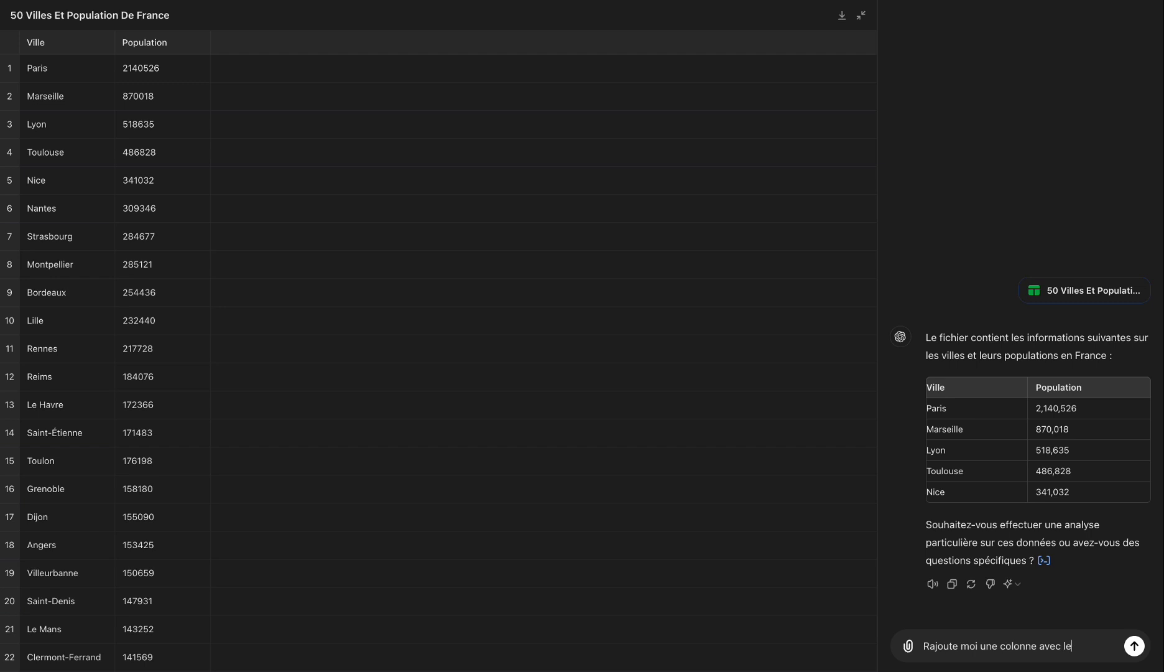
pyautogui.write(' code postal ')
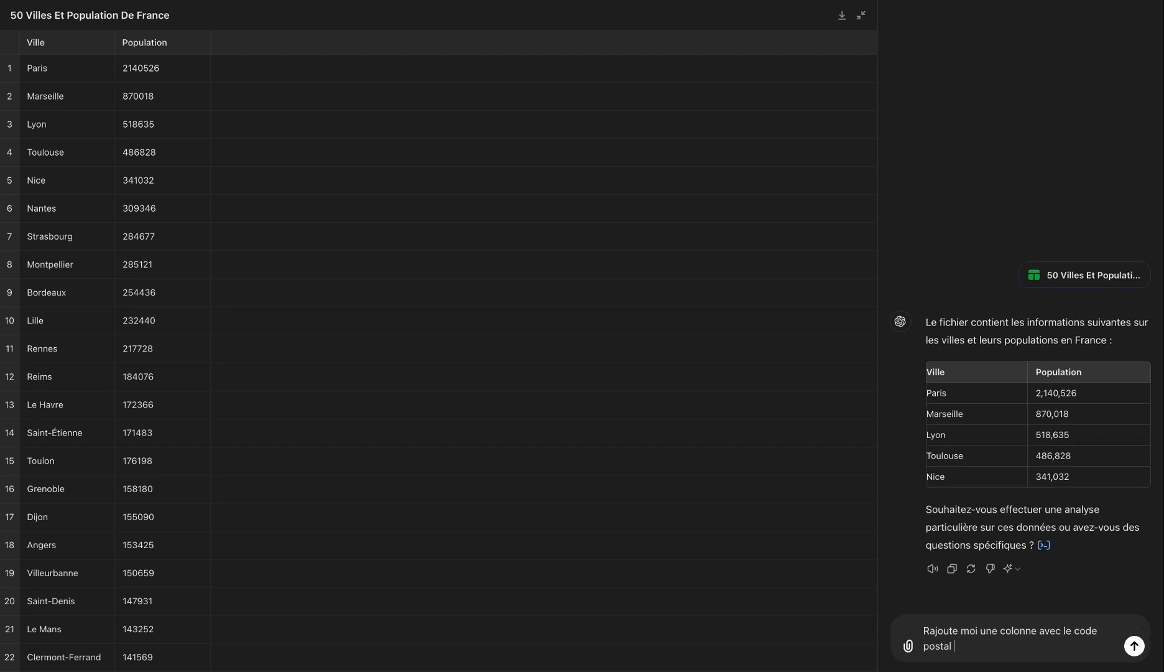
pyautogui.write('de chacun des villes')
pyautogui.click(65, 41)
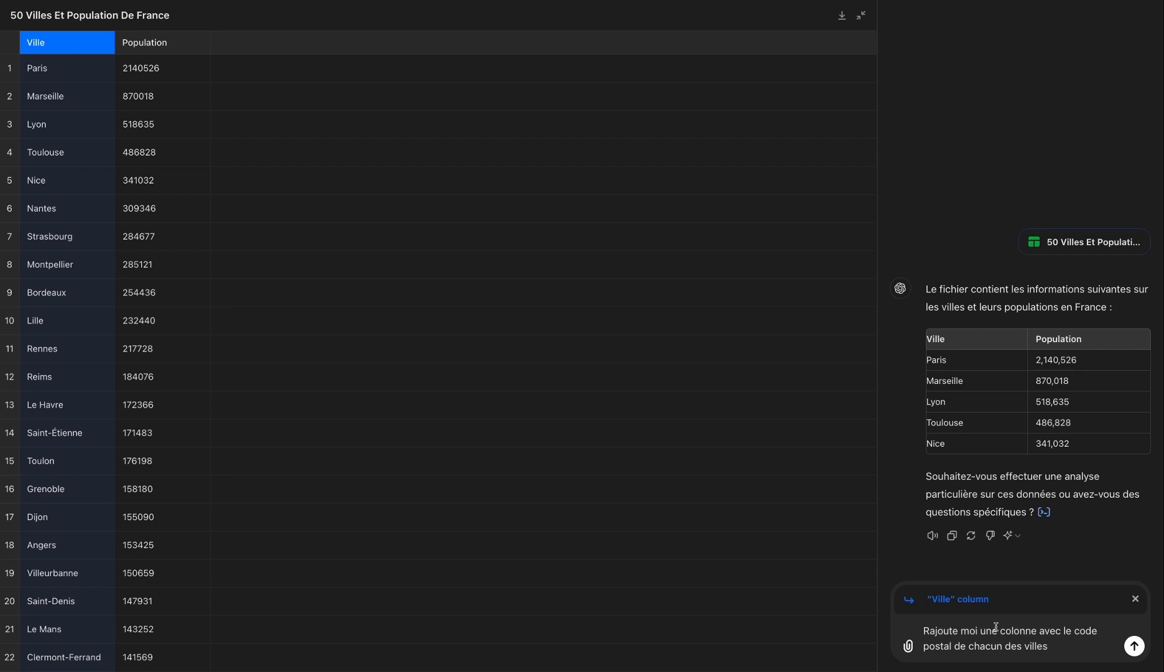
pyautogui.click(1135, 646)
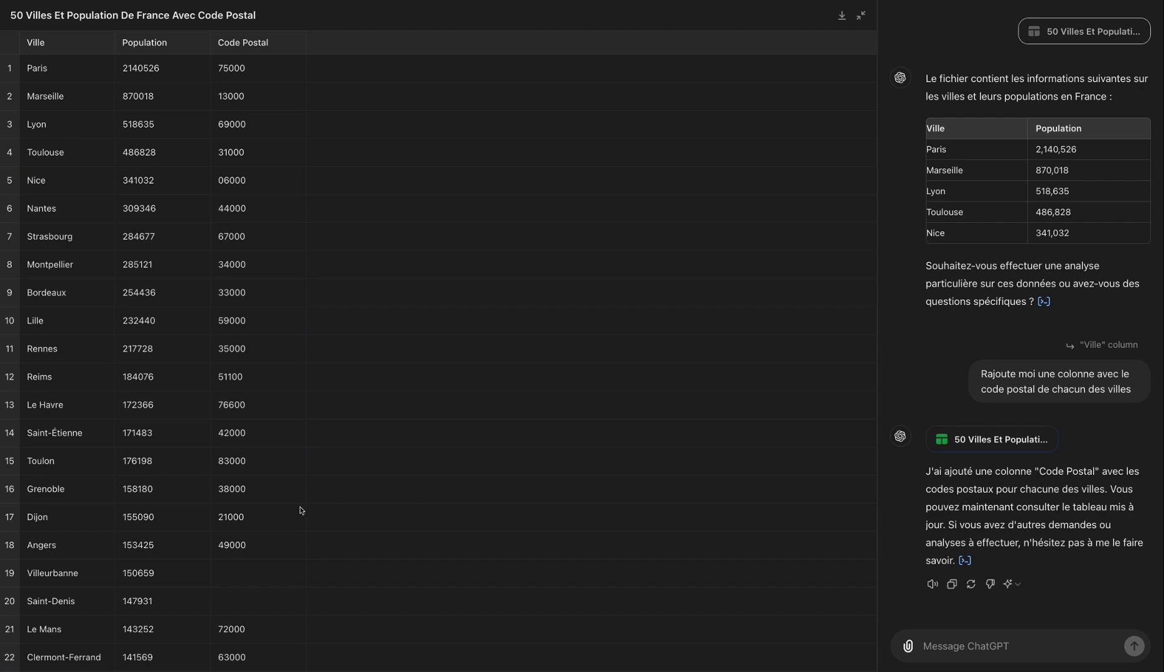
# Step: Check the Code Postal column for empty cells and select the Code Postal and Ville columns as the message reference
pyautogui.scroll(-3, 242, 499)
pyautogui.scroll(-7, 241, 500)
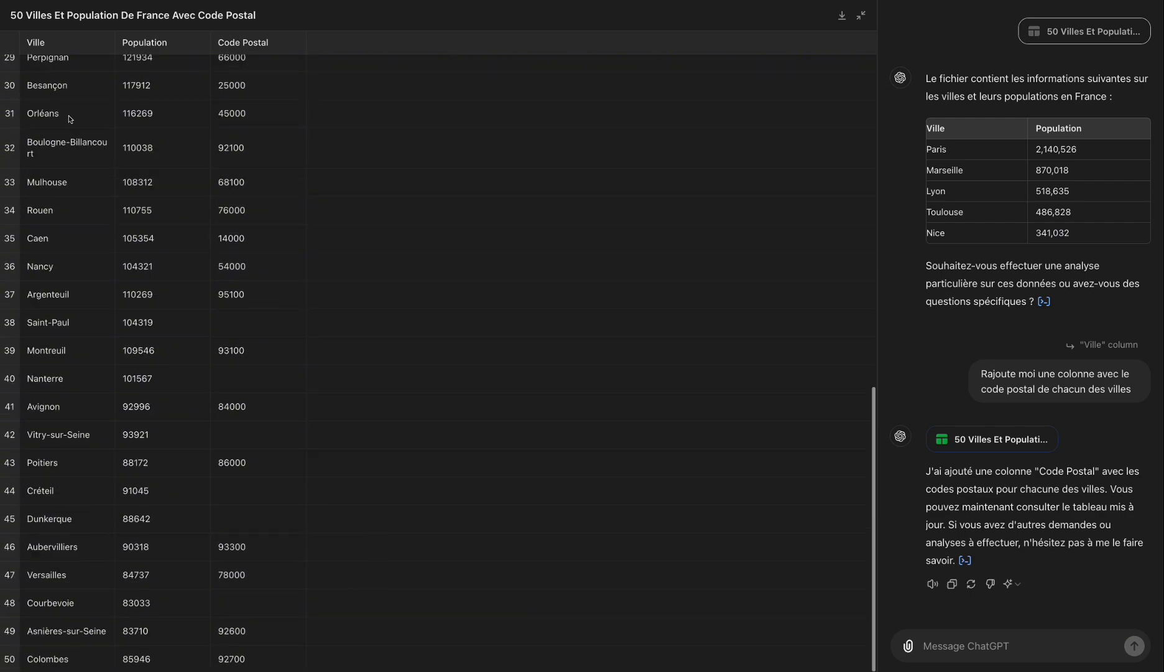
pyautogui.scroll(10, 223, 446)
pyautogui.scroll(-4, 393, 462)
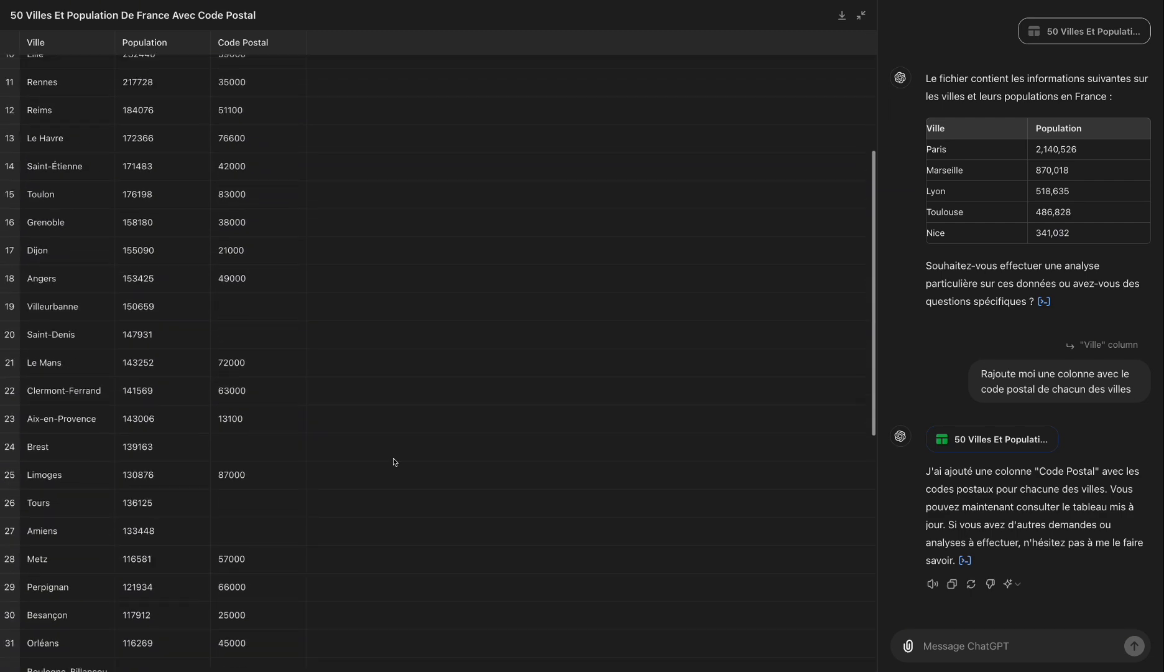
pyautogui.click(271, 41)
pyautogui.click(44, 42)
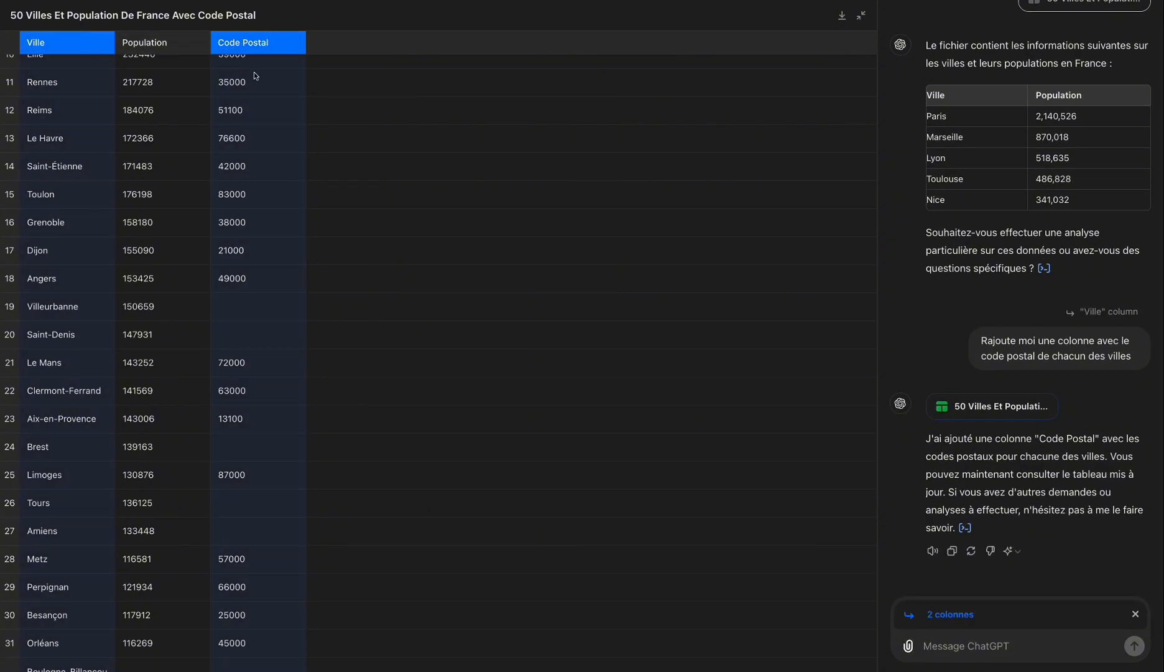
pyautogui.scroll(-7, 160, 154)
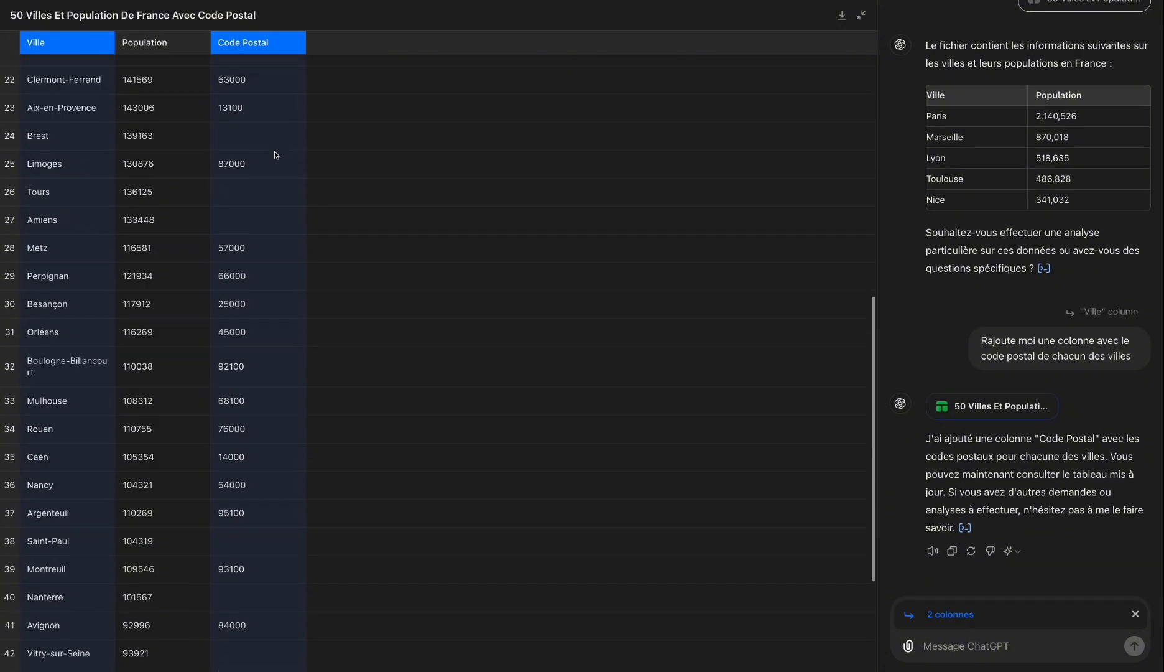
# Step: Send the message "Dans la colonne code postal, il en manque quellque un" about the selected columns
pyautogui.click(1008, 647)
pyautogui.write('Dans la ')
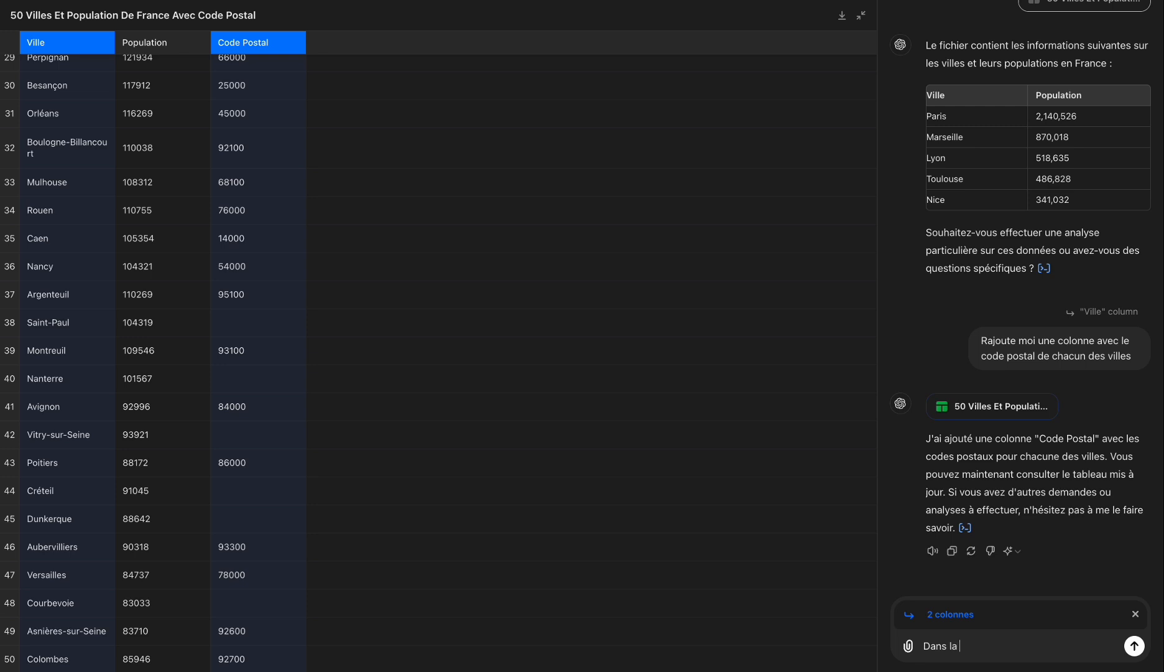
pyautogui.write('colonne code postal ')
pyautogui.write(' il en manque')
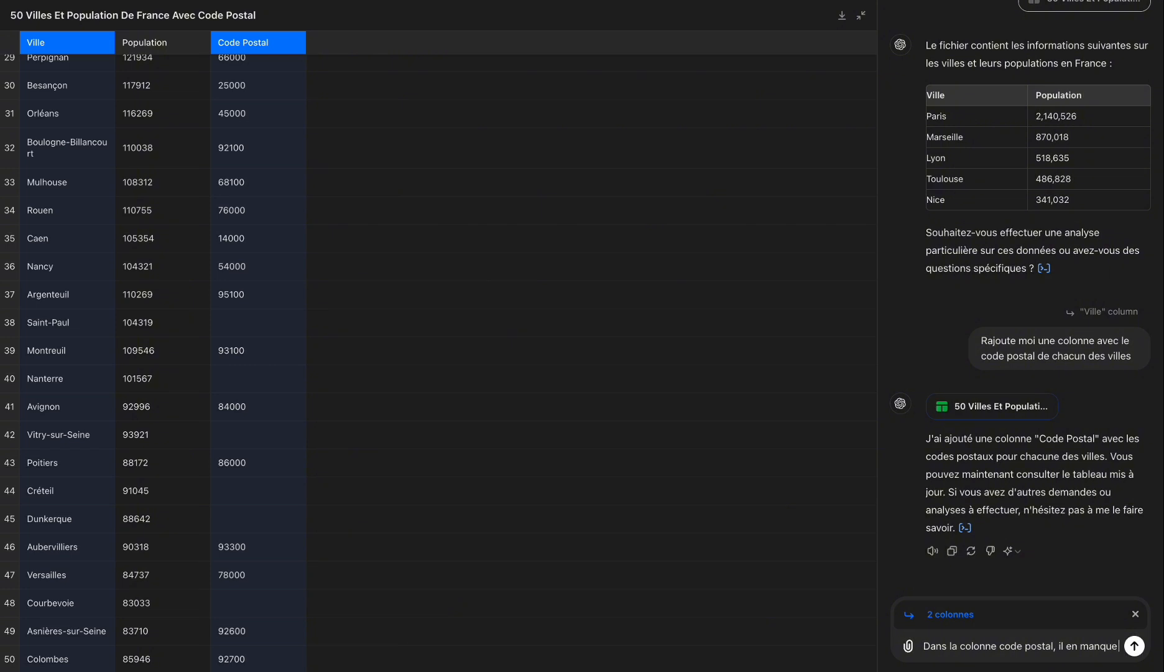
pyautogui.write(' qualqu')
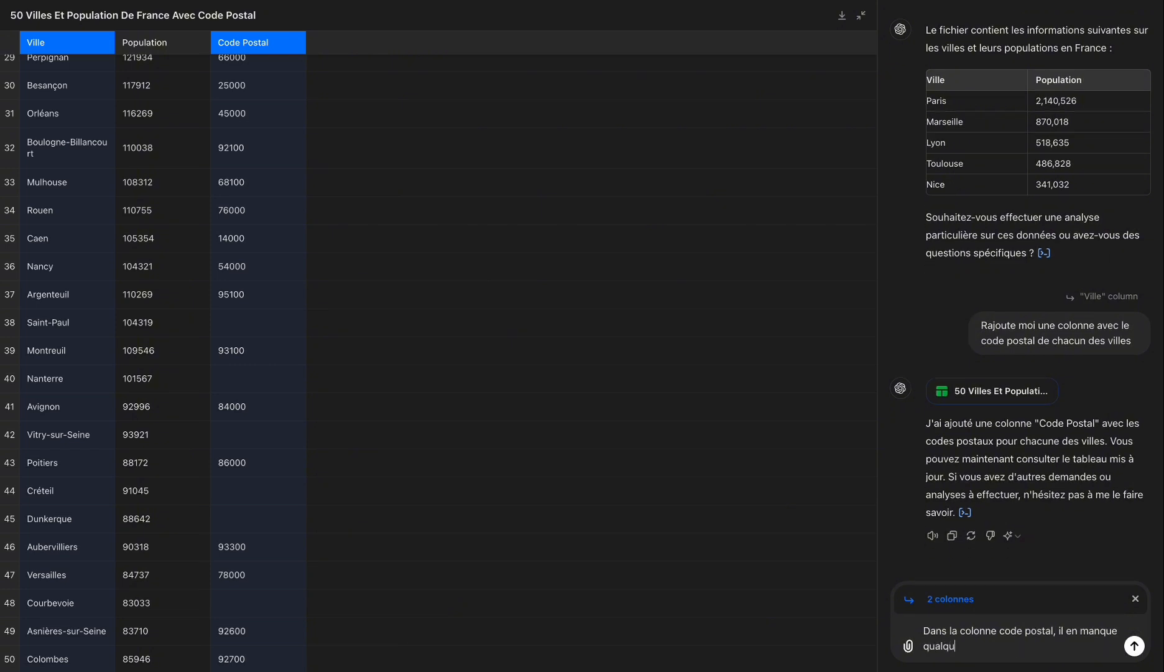
pyautogui.press('BackSpace')
pyautogui.press('BackSpace')
pyautogui.press('BackSpace')
pyautogui.press('BackSpace')
pyautogui.write('ellque un')
pyautogui.press('Return')
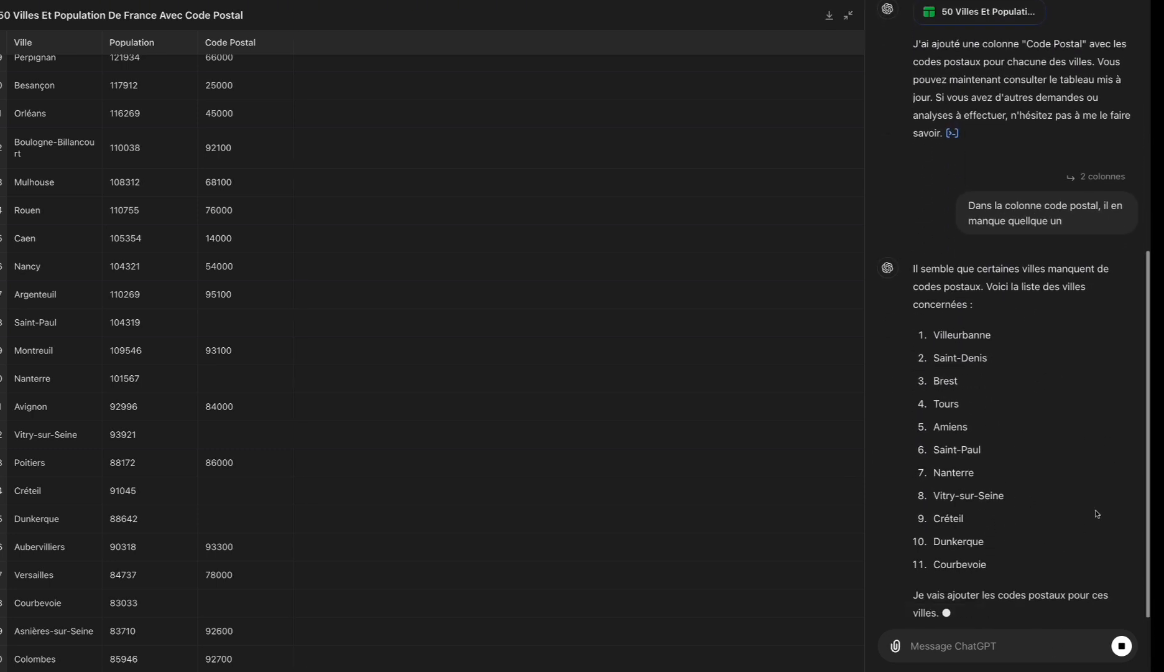
# Step: Review the reply's list of cities lacking postal codes and check the Code Postal column throughout the updated table
pyautogui.moveTo(933, 288); pyautogui.dragTo(1050, 565)
pyautogui.click(1076, 516)
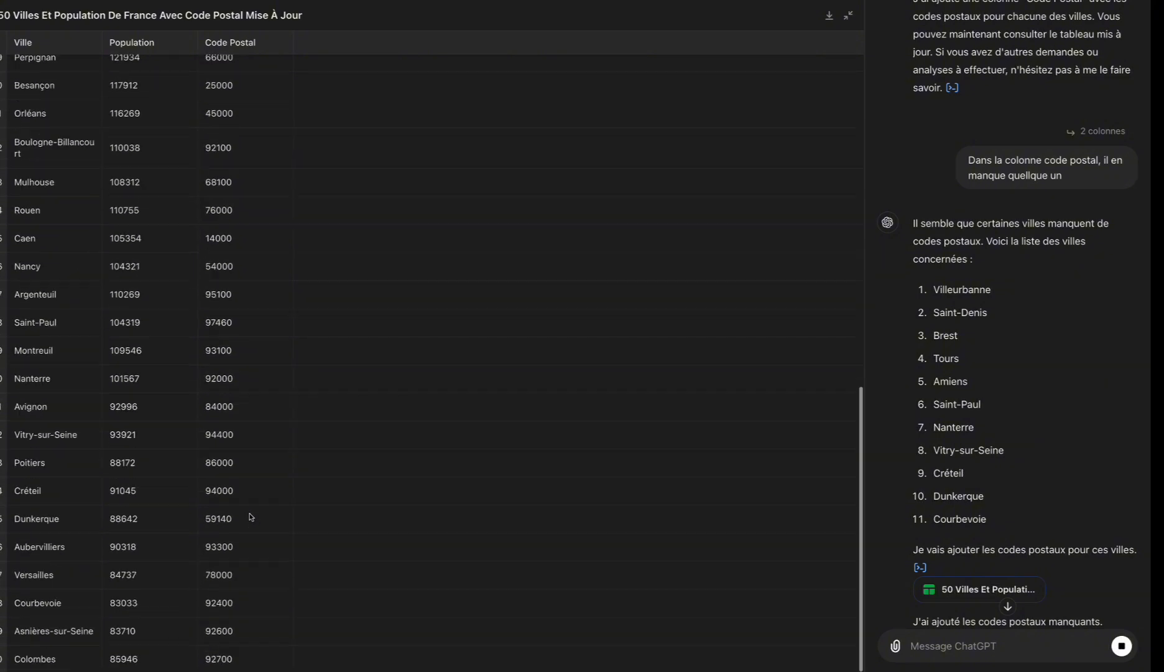
pyautogui.scroll(10, 249, 517)
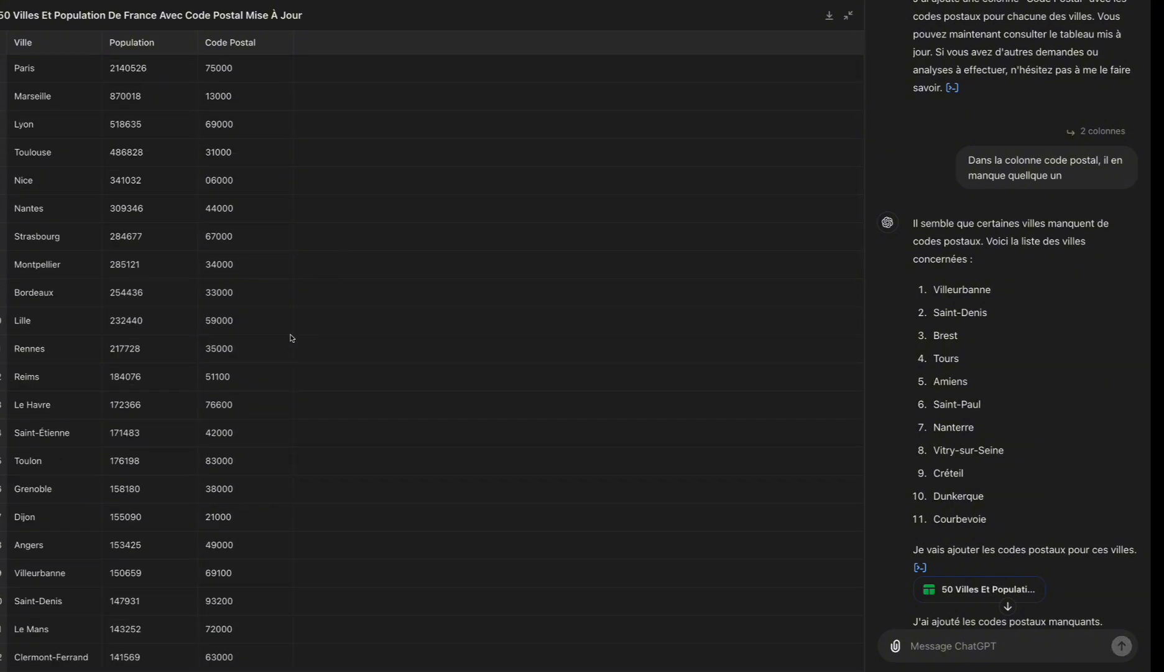
pyautogui.scroll(-10, 292, 373)
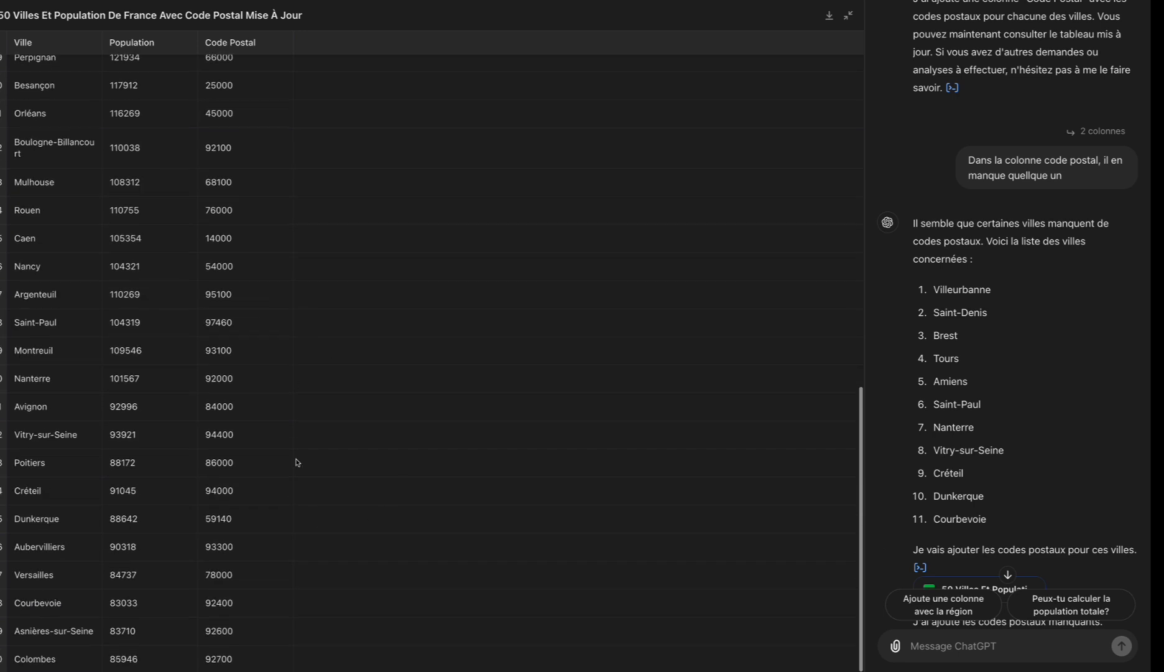
pyautogui.scroll(10, 296, 463)
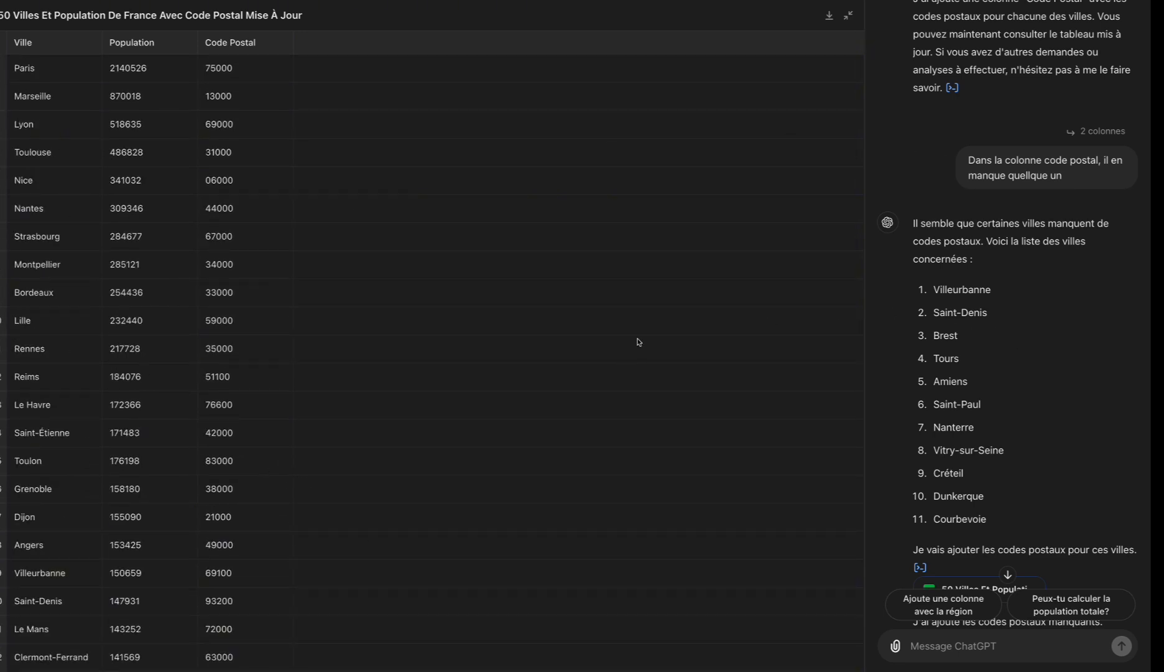
# Step: Send the suggested follow-up request "Ajoute une colonne avec la région"
pyautogui.click(972, 643)
pyautogui.scroll(-3, 1022, 459)
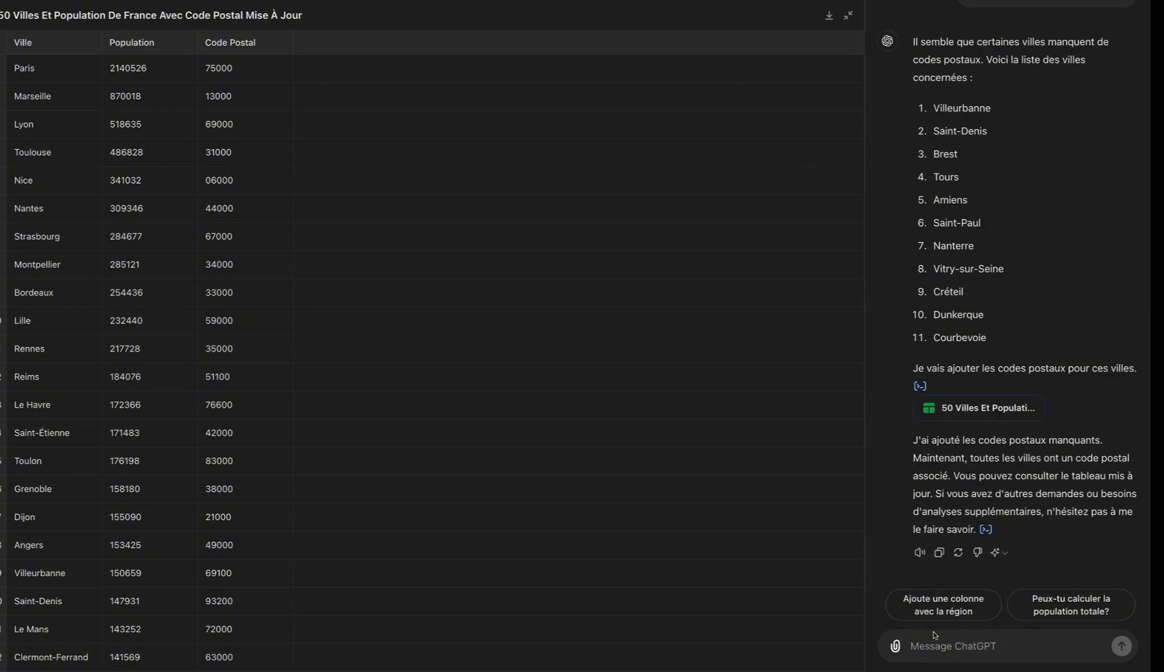
pyautogui.click(962, 617)
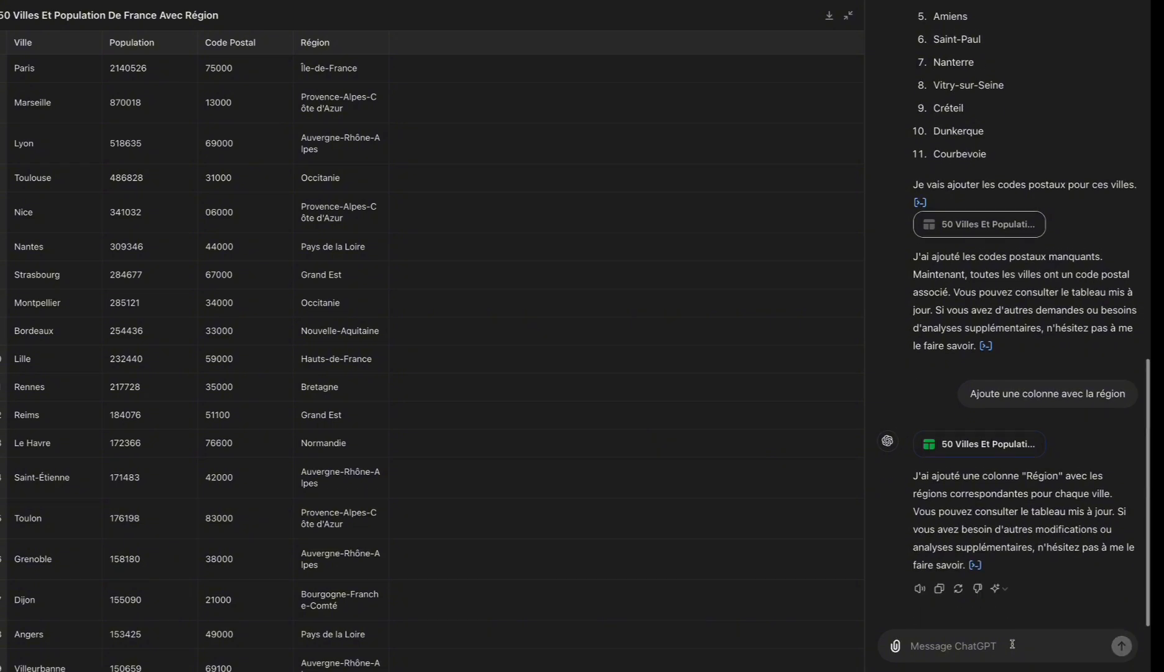
# Step: Draft the message "Créer moi un graphique, en vert toutes les villes de plus de 300k habitants, en bleu" after checking the Région column
pyautogui.scroll(-15, 650, 514)
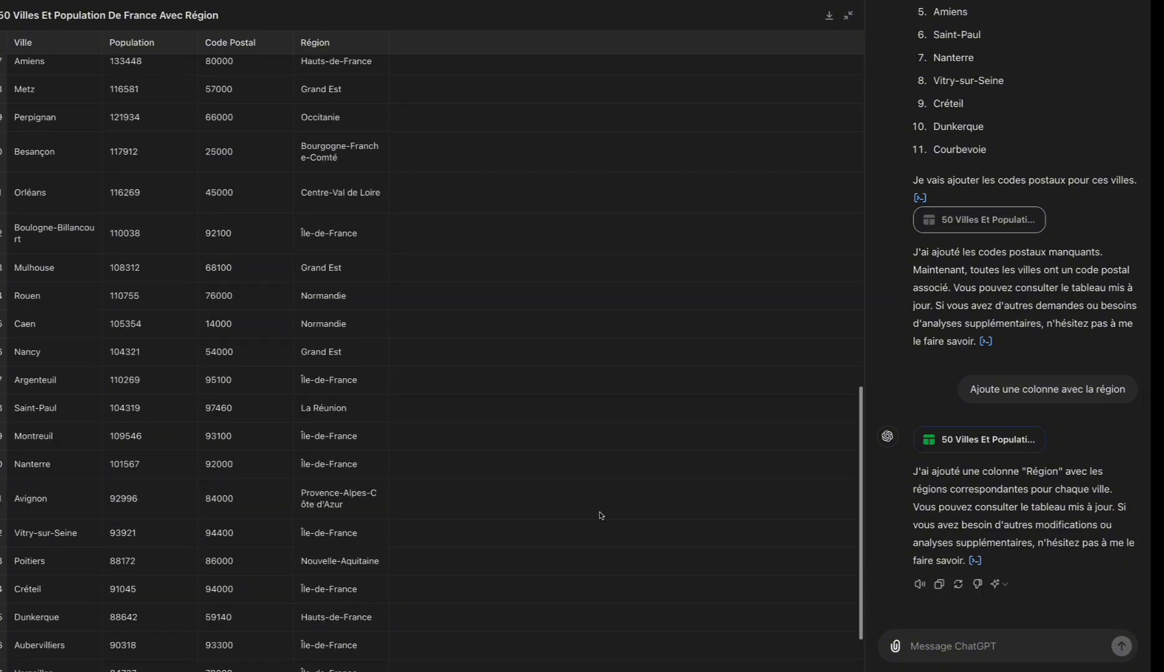
pyautogui.scroll(15, 398, 634)
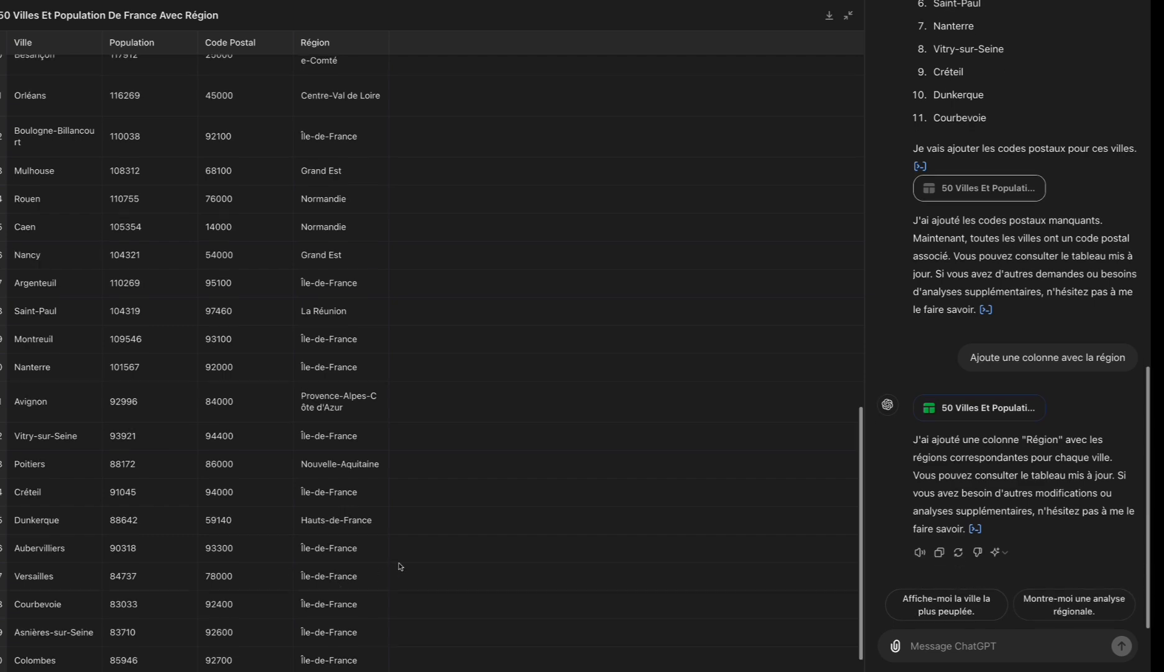
pyautogui.click(1010, 652)
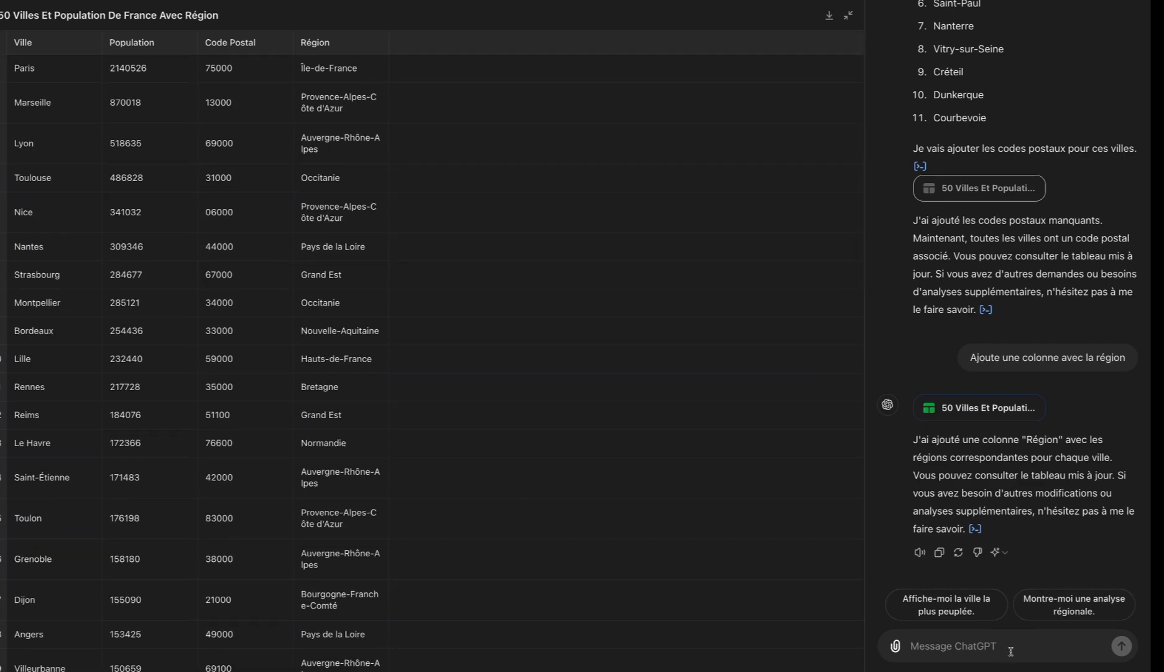
pyautogui.write('Cr')
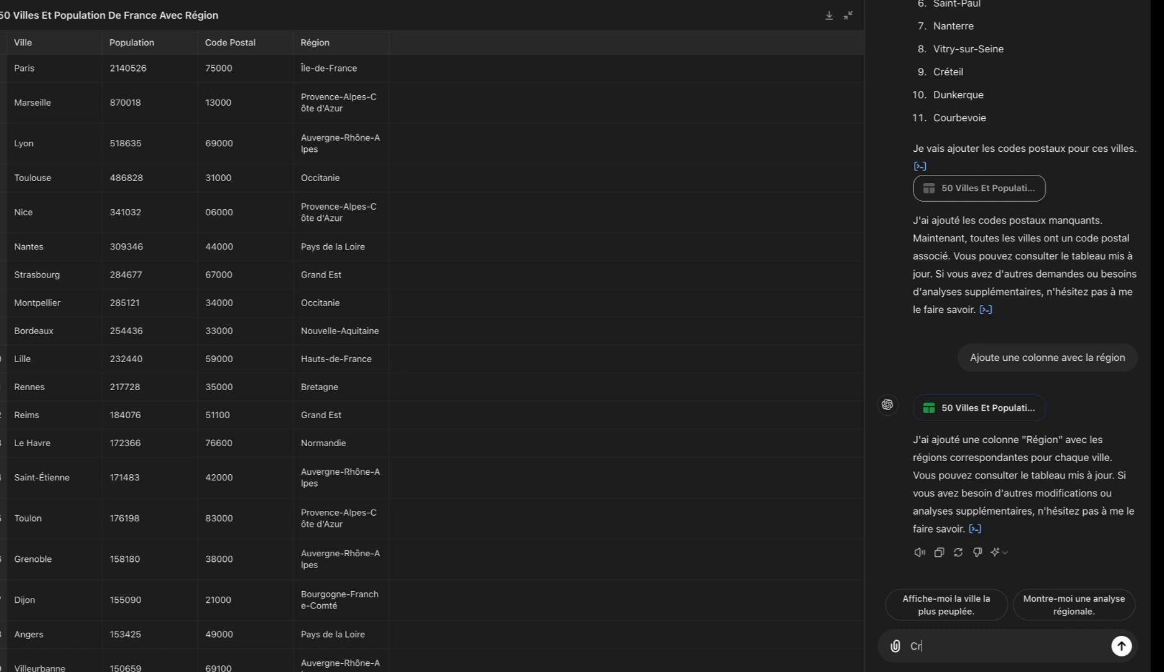
pyautogui.write('éer moi un graph')
pyautogui.write('ique a')
pyautogui.write(' en ')
pyautogui.write('ve')
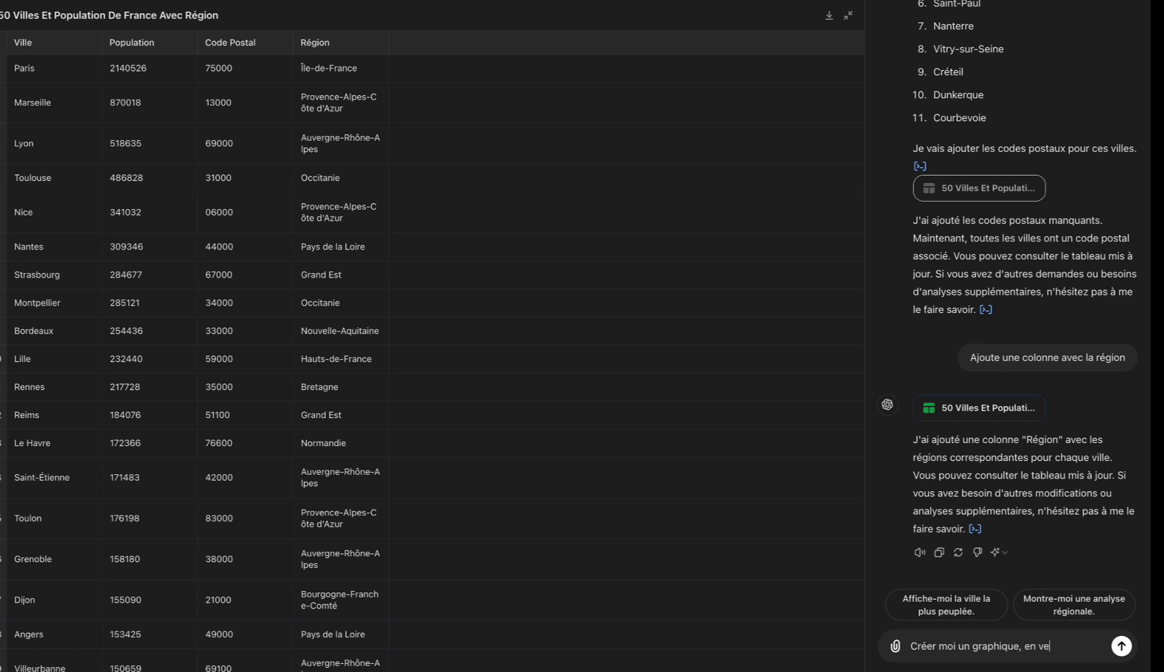
pyautogui.write('rt toutes les vi')
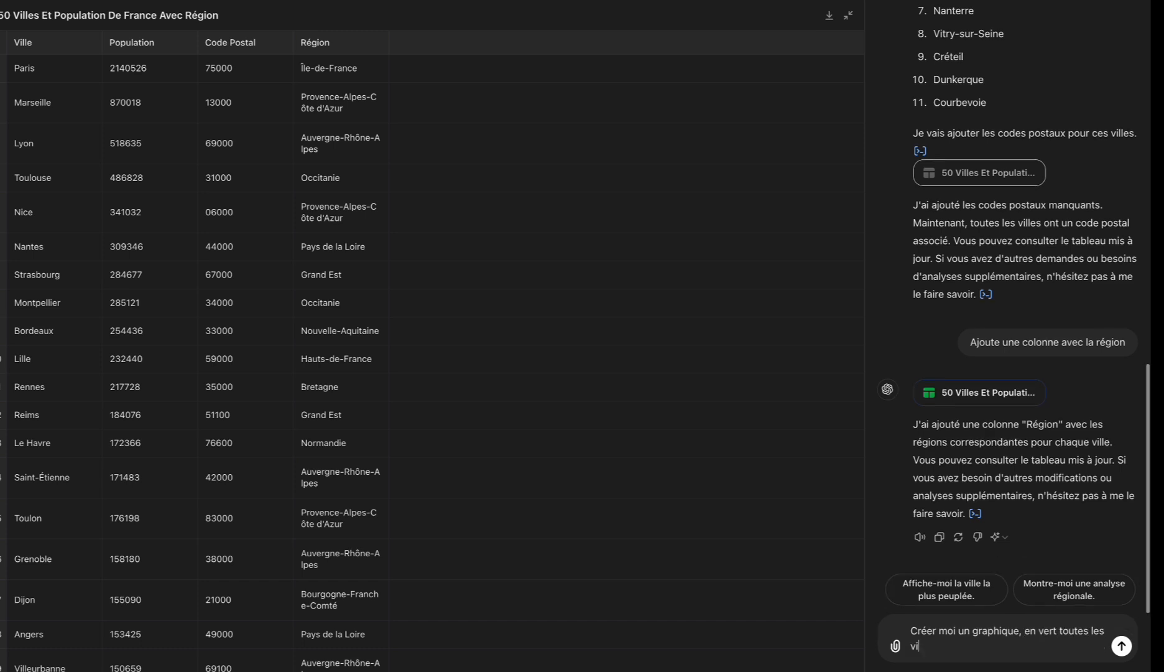
pyautogui.write('lles de plus de')
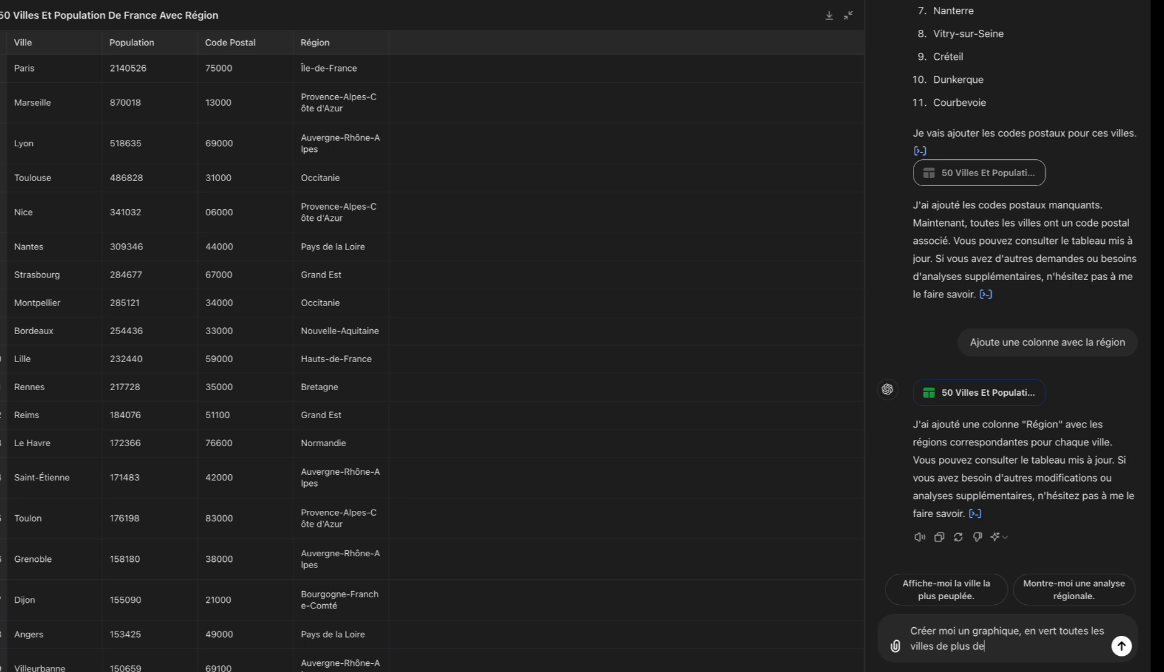
pyautogui.write(' 300k habitants')
pyautogui.press('BackSpace')
pyautogui.press('BackSpace')
pyautogui.write('ts, en bleu')
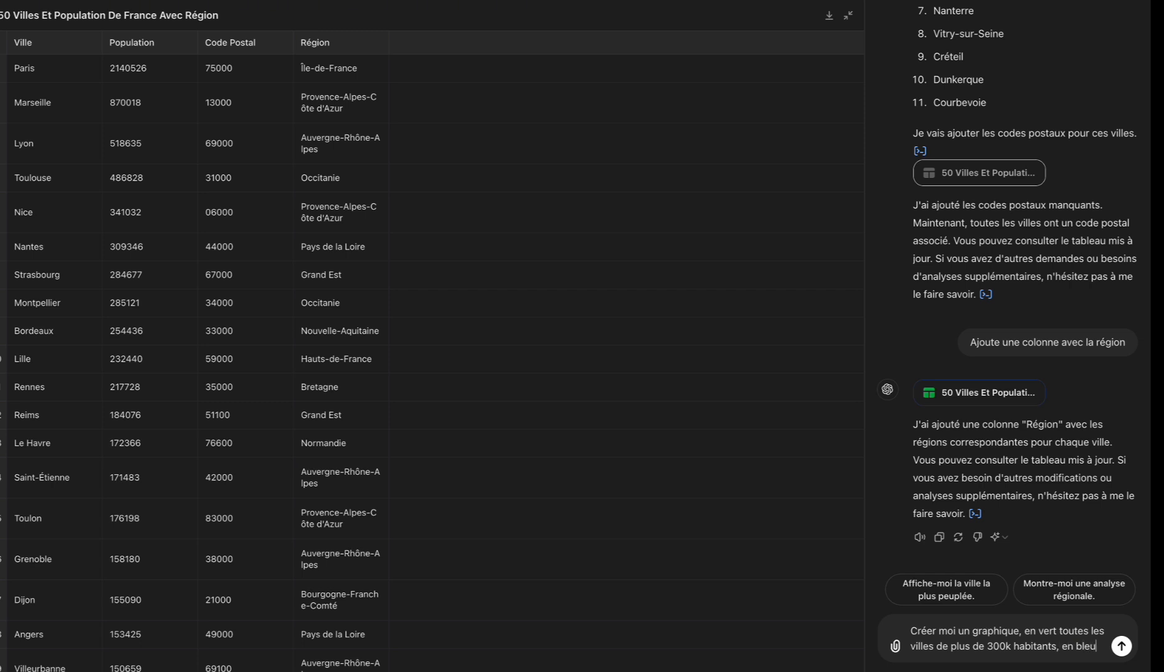
# Step: Complete the chart request with "celles entre 150 et 300k, et en rouge celles de moins de 150k." and send it
pyautogui.write(' cel')
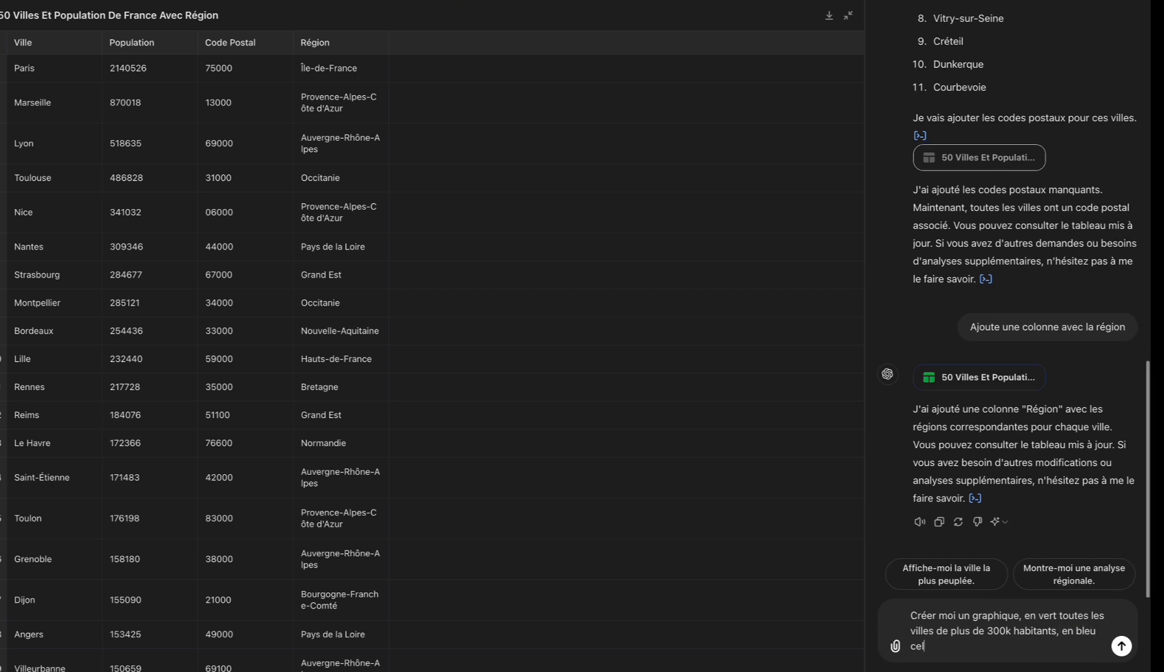
pyautogui.write('les entre 15')
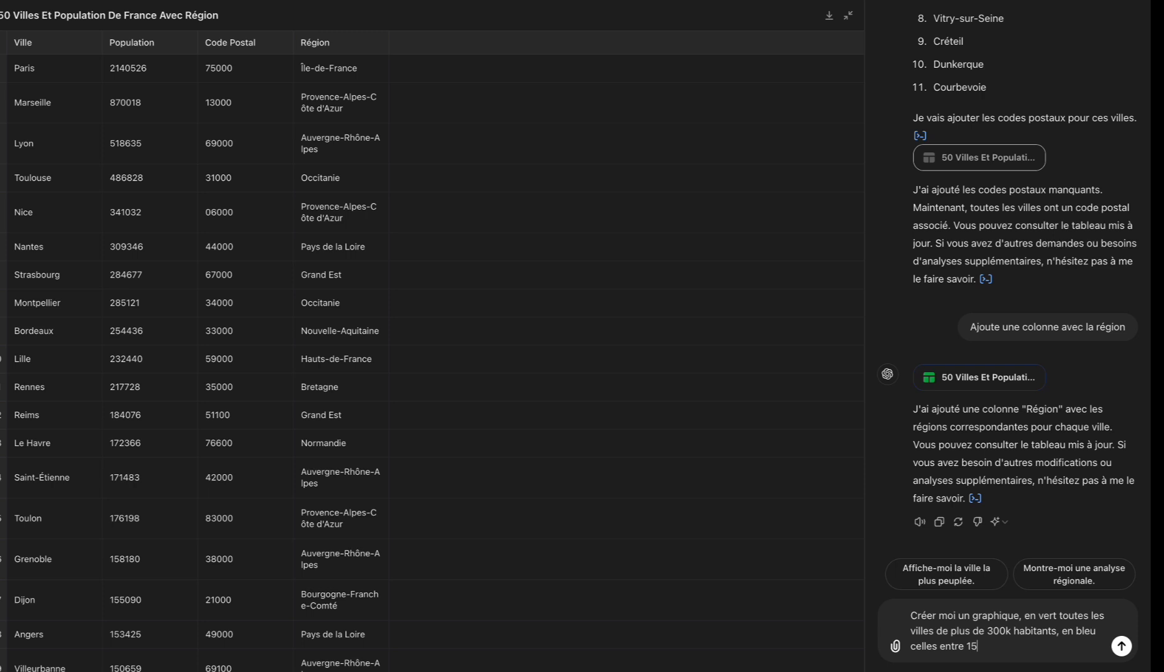
pyautogui.write('0 et 300k, et en rouge celle')
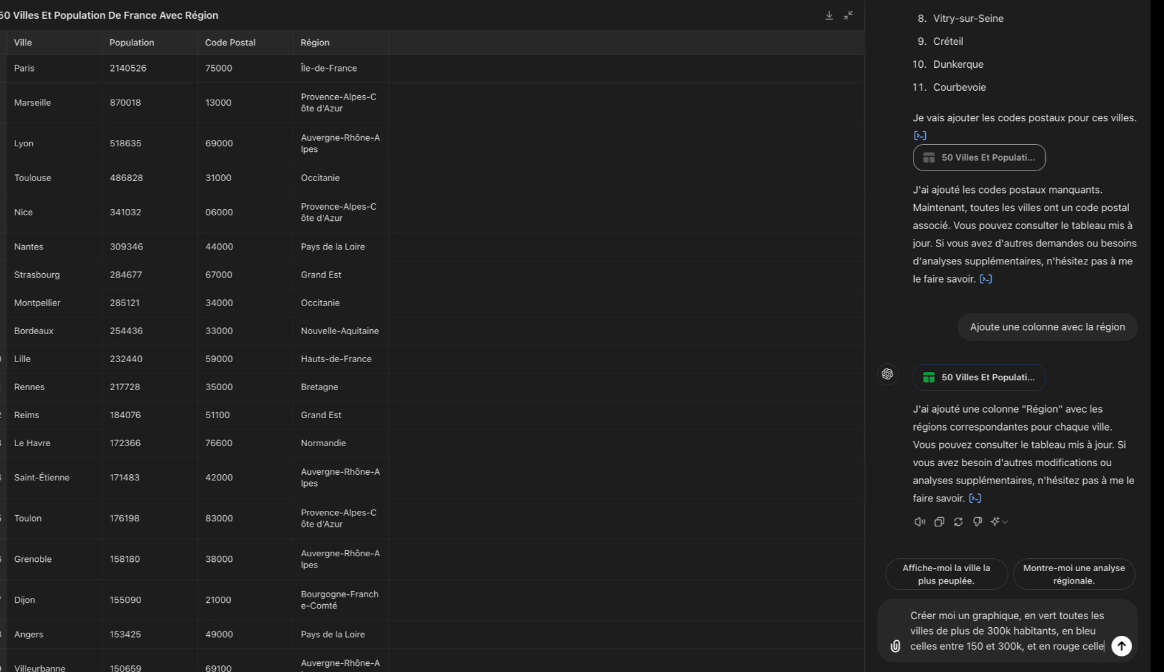
pyautogui.write('s de moi')
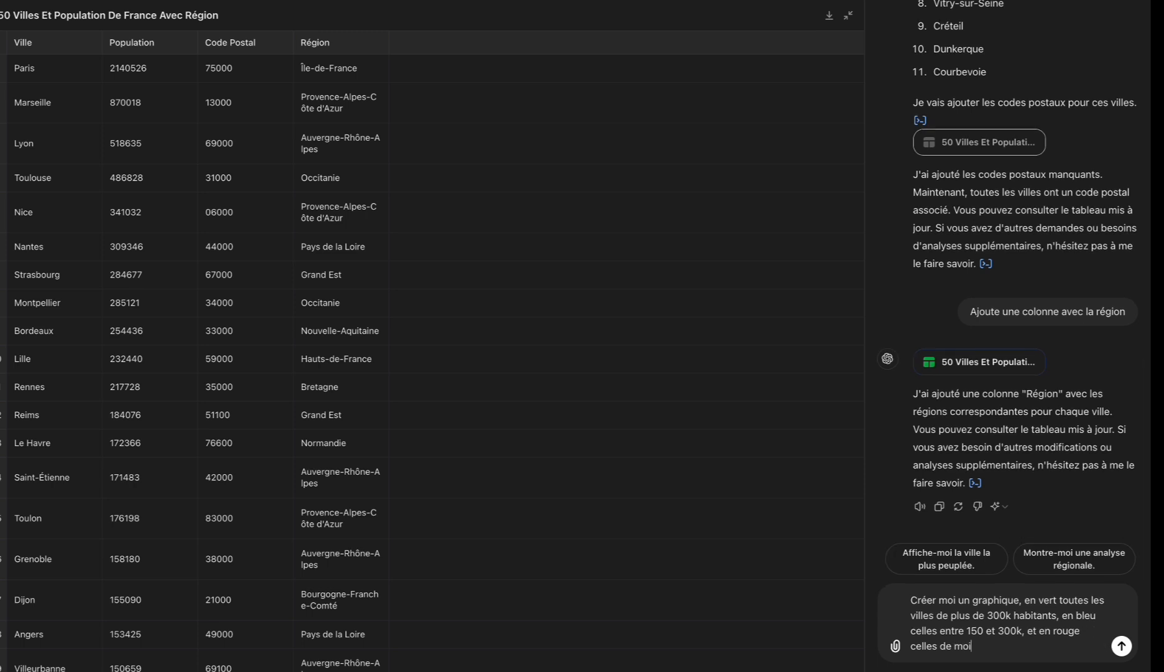
pyautogui.write('ns de 150k.')
pyautogui.hotkey('shift', 'Return')
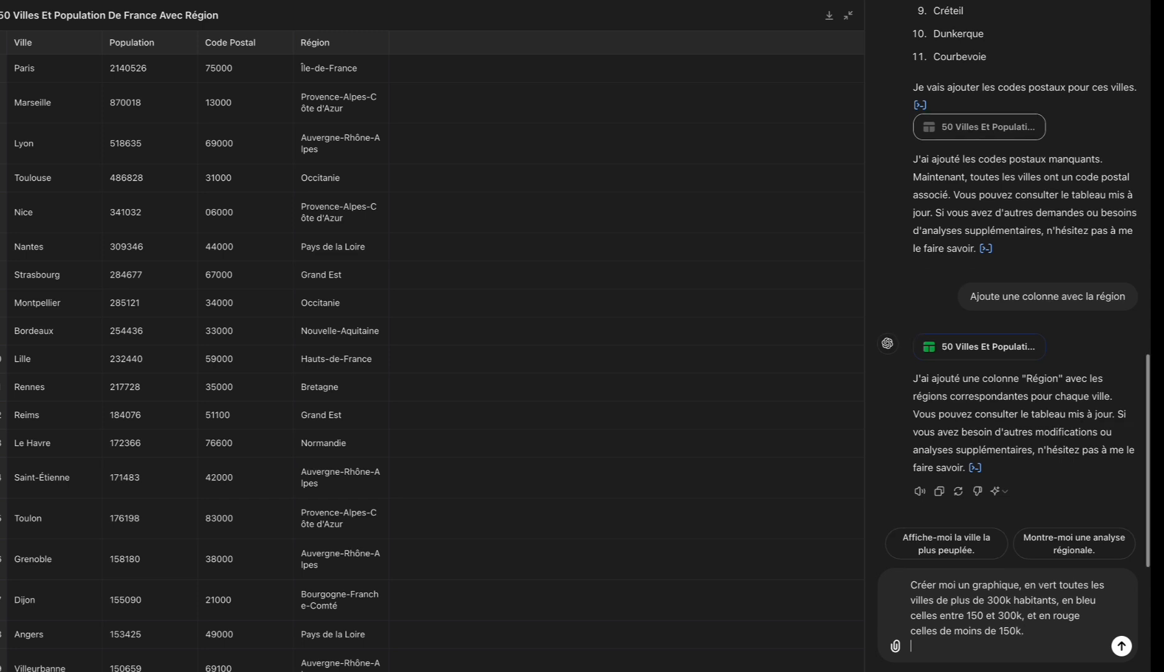
pyautogui.click(1122, 645)
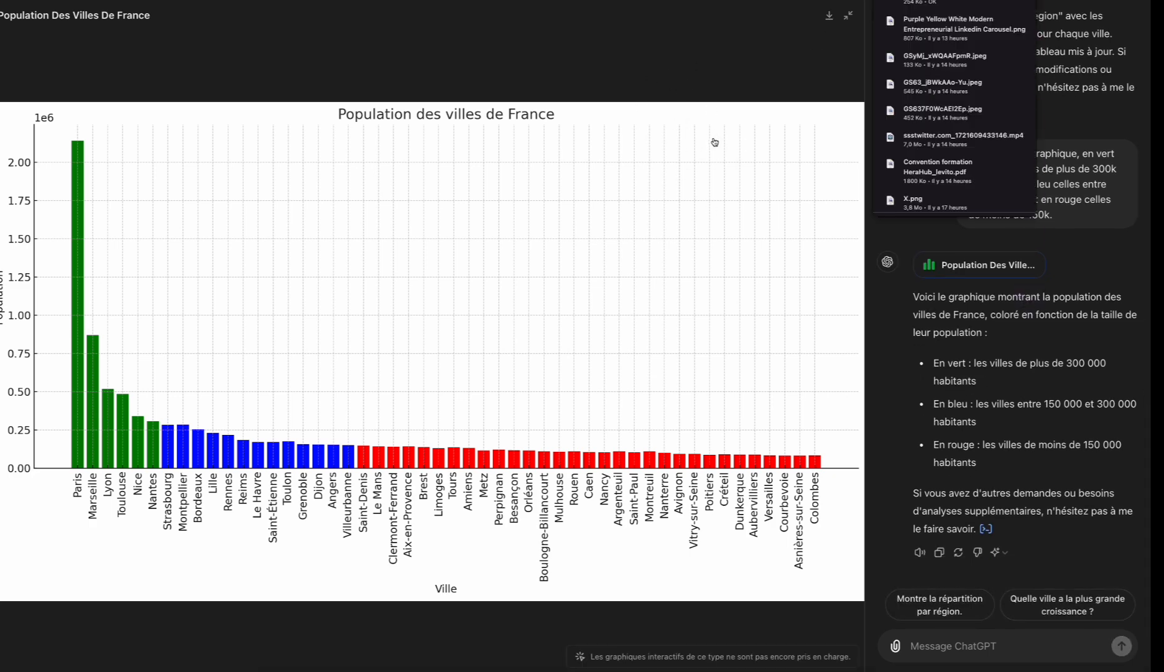
# Step: Reopen the cities table with the Région column and send the message "créer moi un tableau avec toutes les villes du sud"
pyautogui.scroll(3, 975, 340)
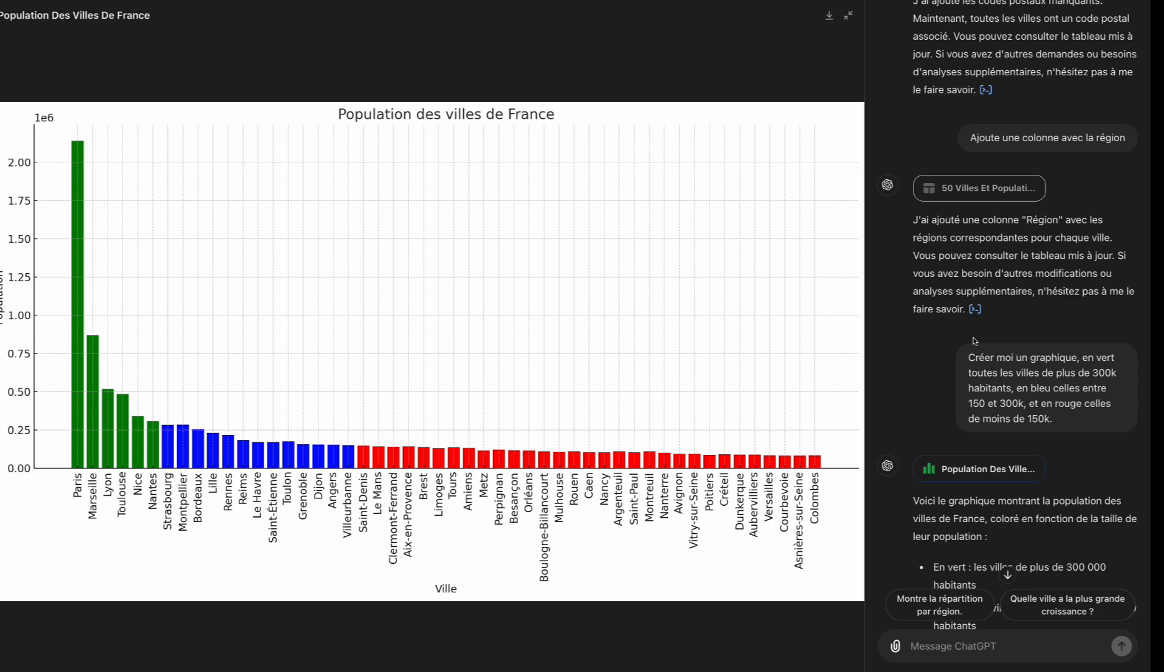
pyautogui.click(972, 191)
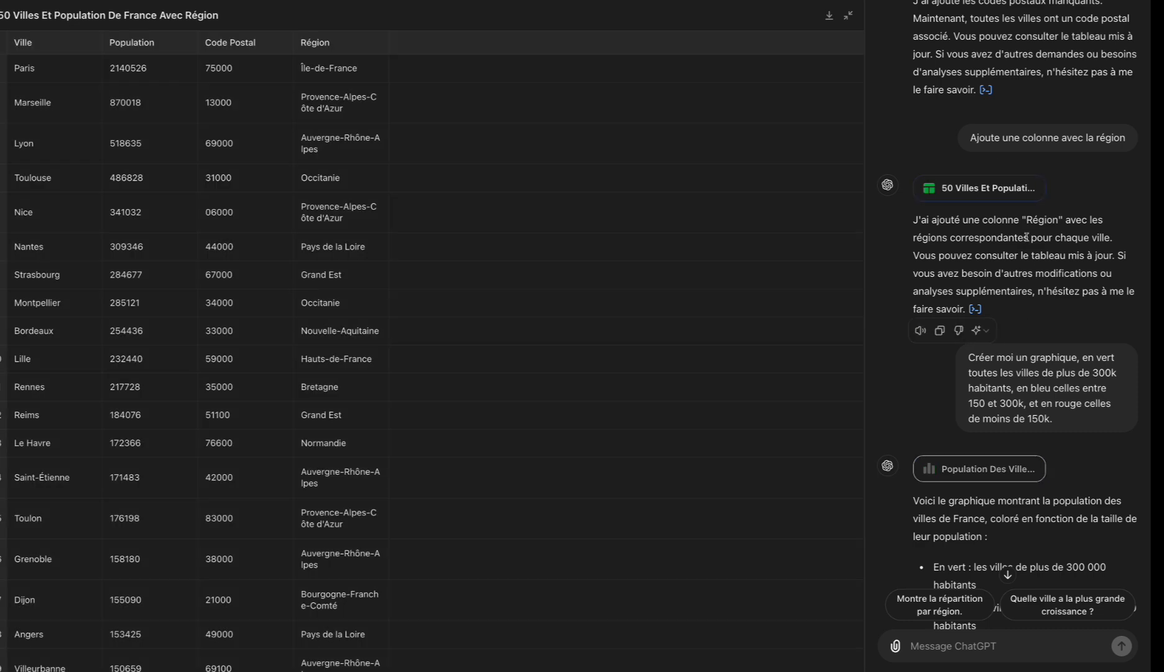
pyautogui.write('cr')
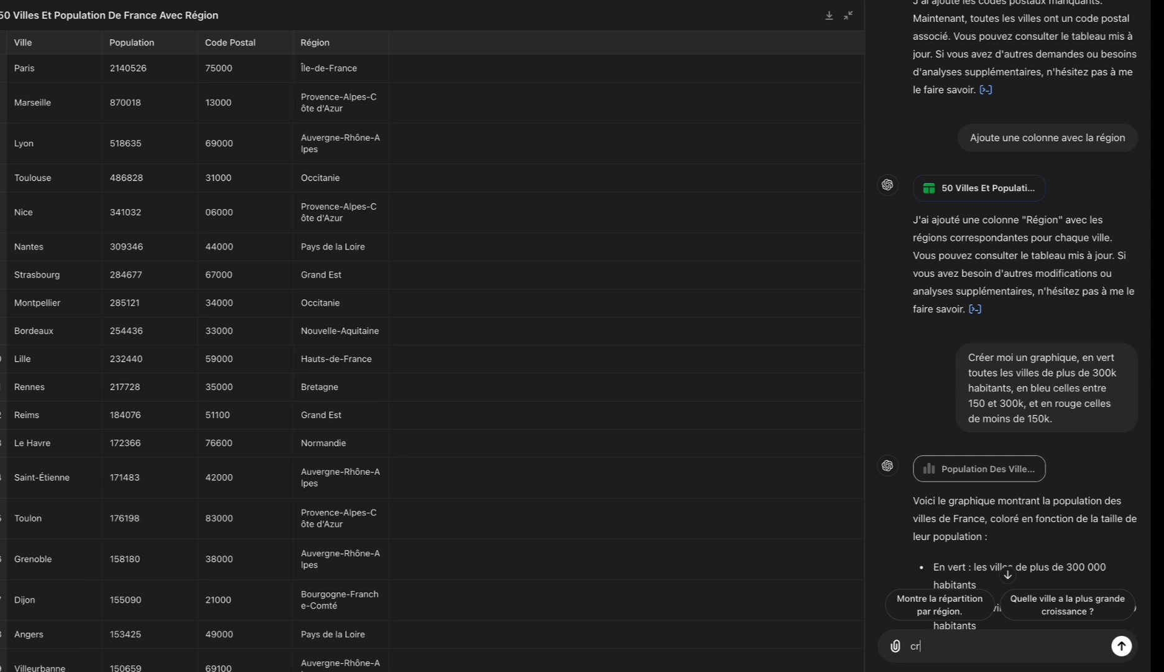
pyautogui.write('éer moi un tableau avec toutes ')
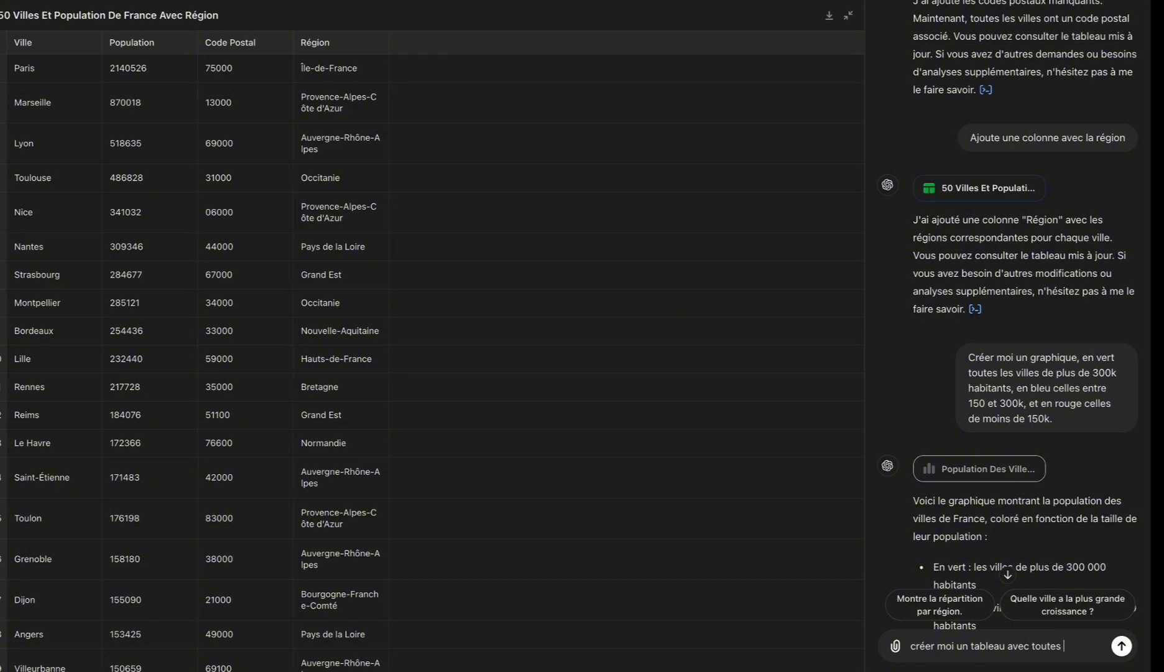
pyautogui.write('les villes du s')
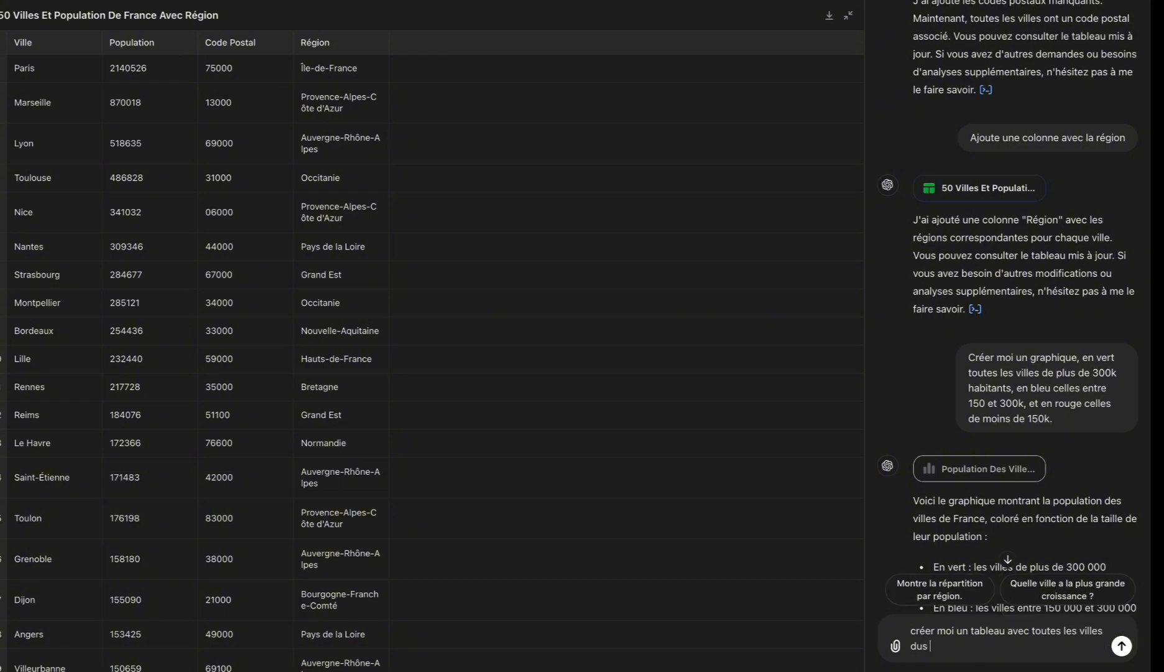
pyautogui.write('ud')
pyautogui.press('Return')
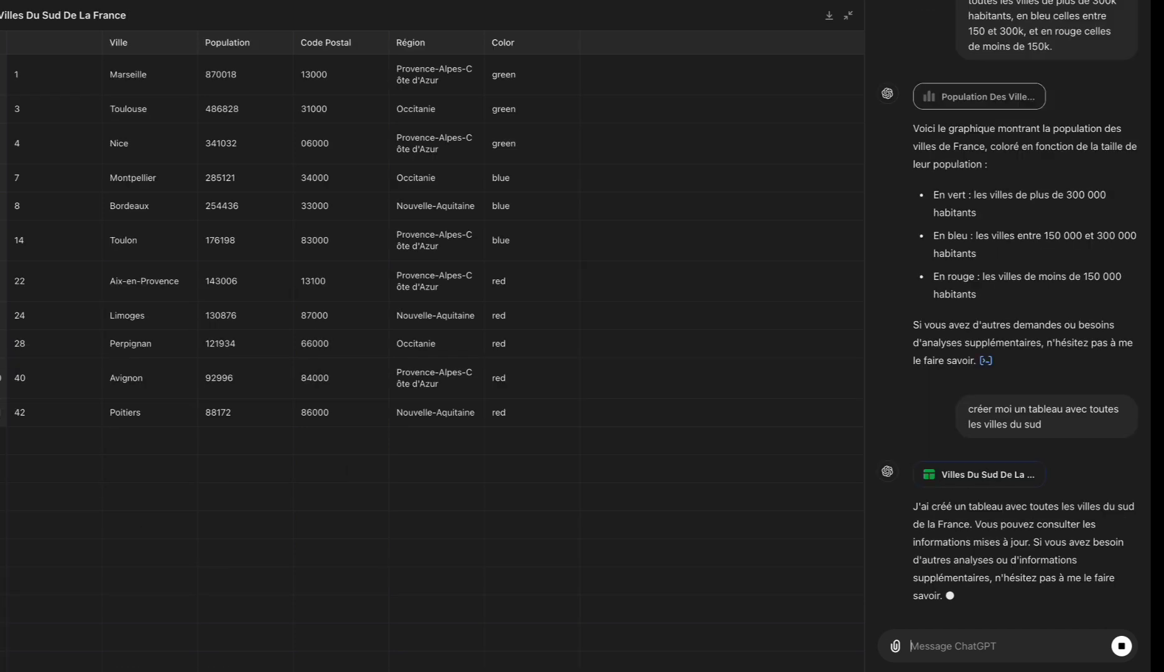
# Step: Send the message "rajoute moi unne colonne avec une coourte description de la ville" without any cell reference
pyautogui.moveTo(128, 75); pyautogui.dragTo(152, 414)
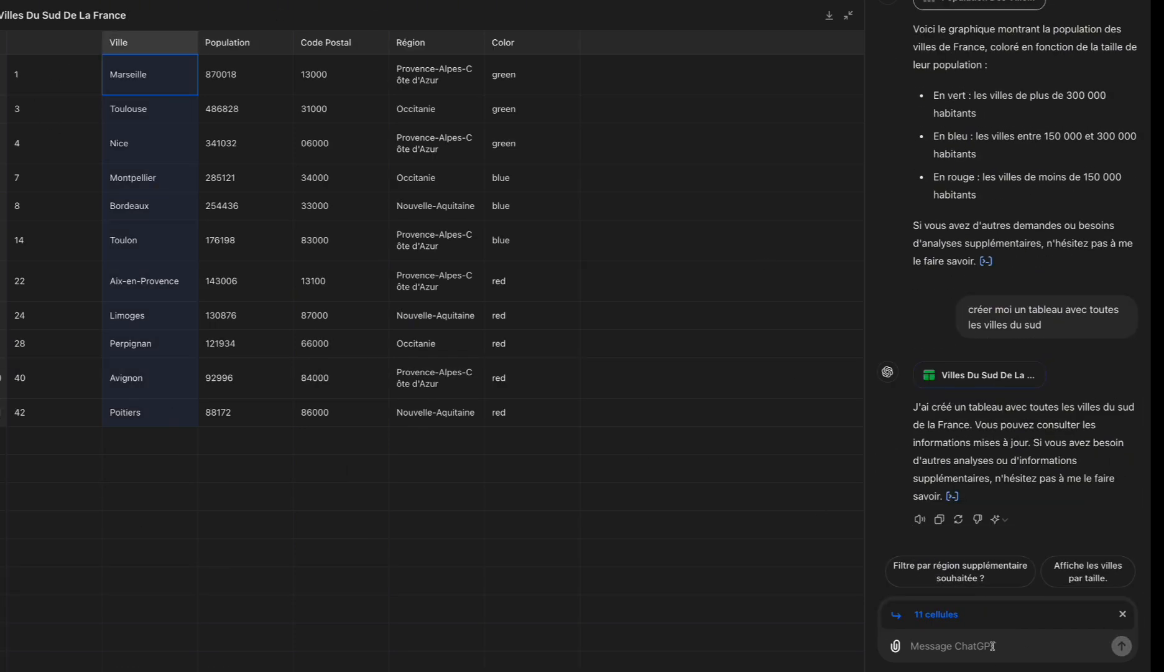
pyautogui.click(1124, 615)
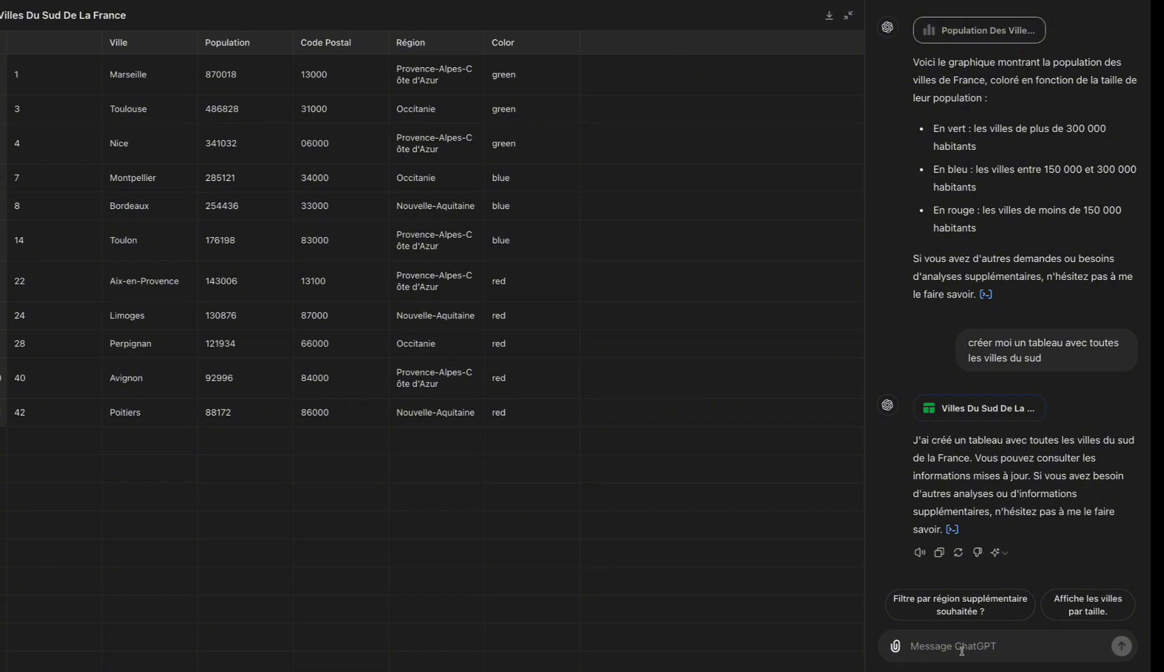
pyautogui.write('raj')
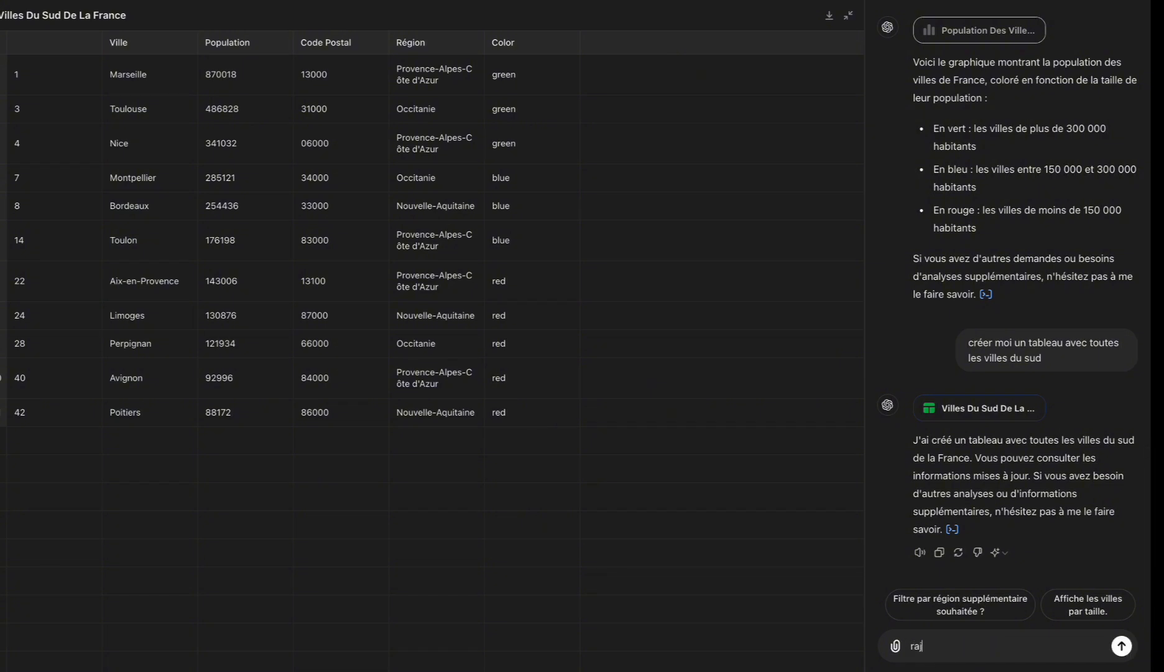
pyautogui.write('oute moi unne colonne avec une c')
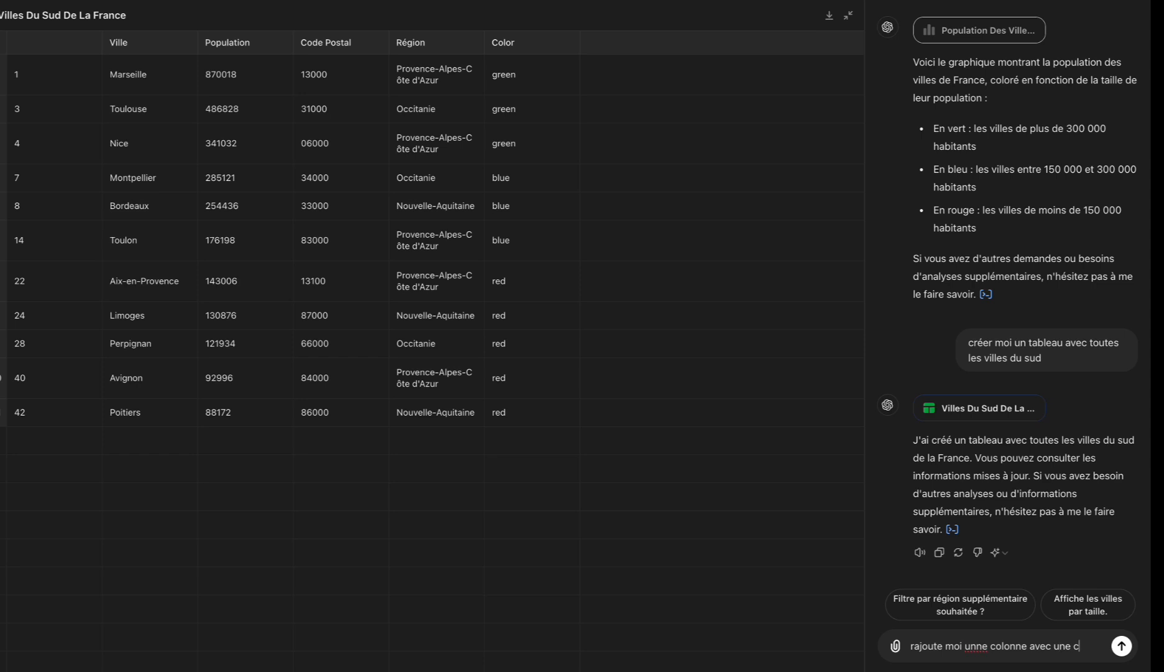
pyautogui.write('oourte description de la ville')
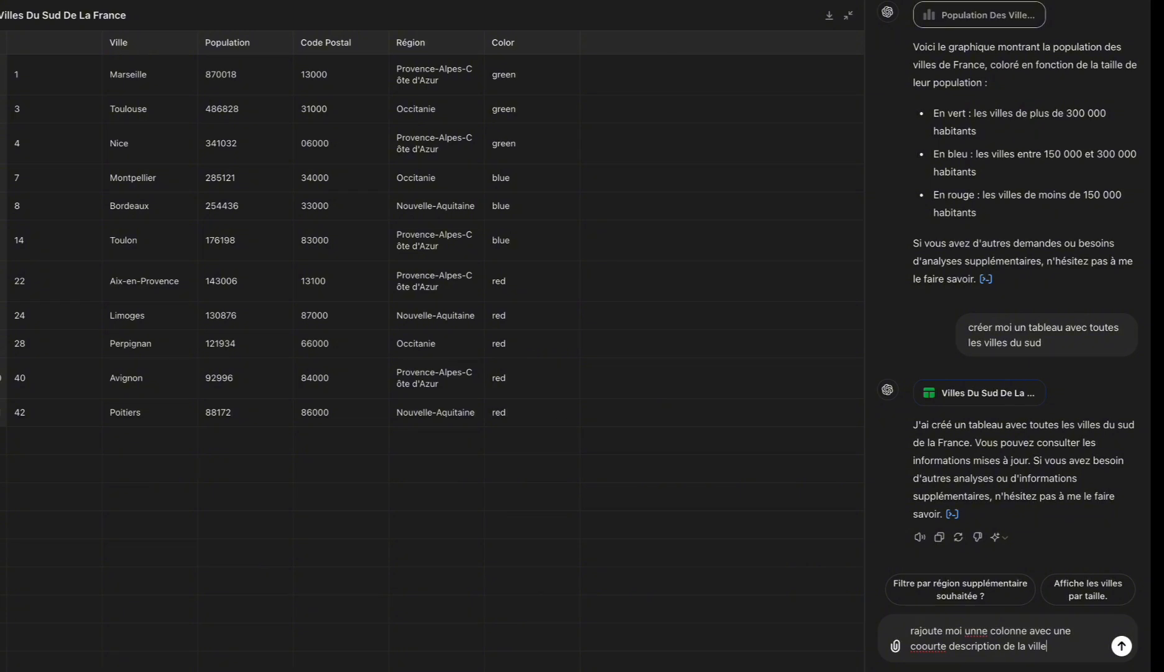
pyautogui.press('Return')
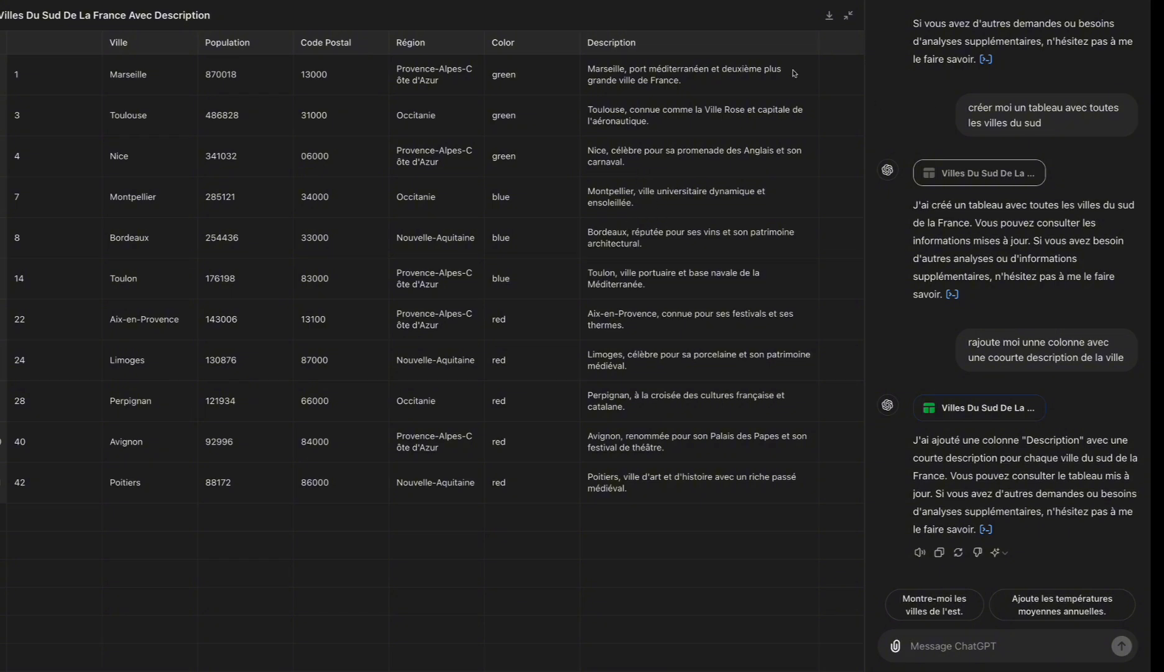
# Step: Reference the Description column and send the message "Rajoute moi des emojis"
pyautogui.click(632, 56)
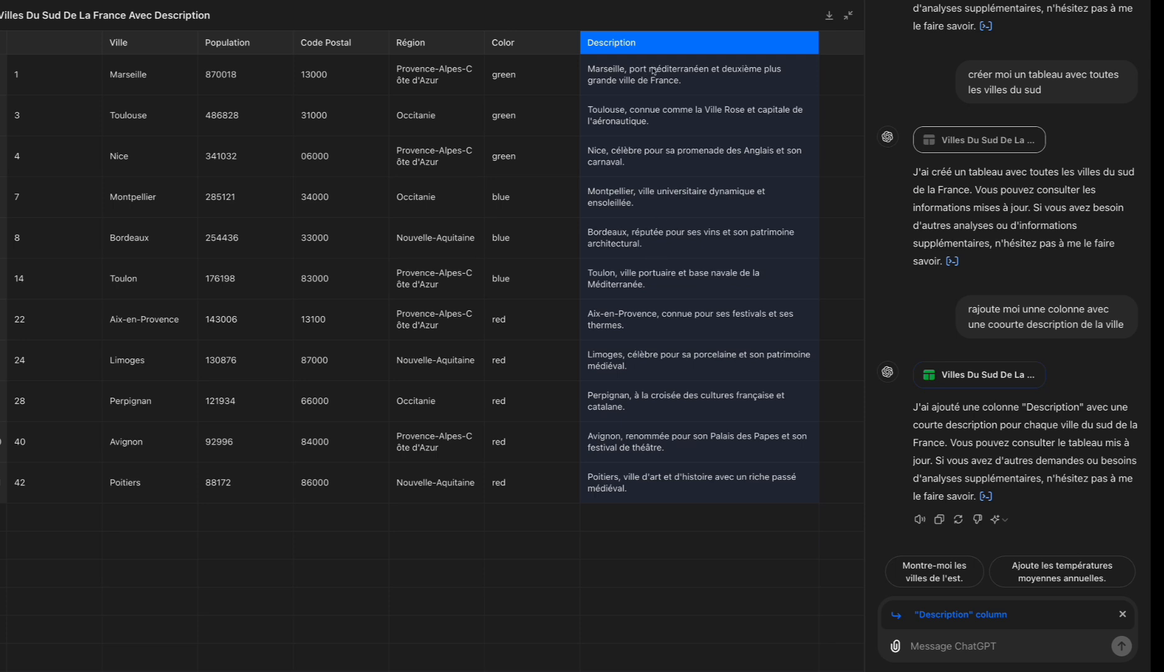
pyautogui.click(955, 645)
pyautogui.write('Rajoute m')
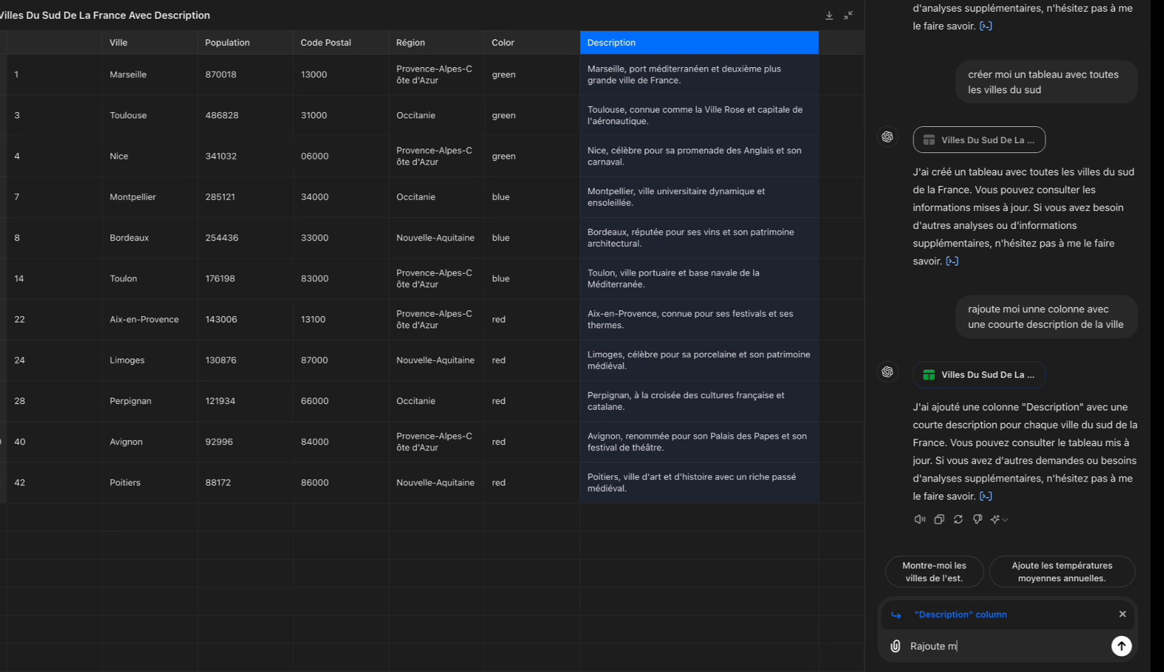
pyautogui.write('oi des emojis')
pyautogui.press('Return')
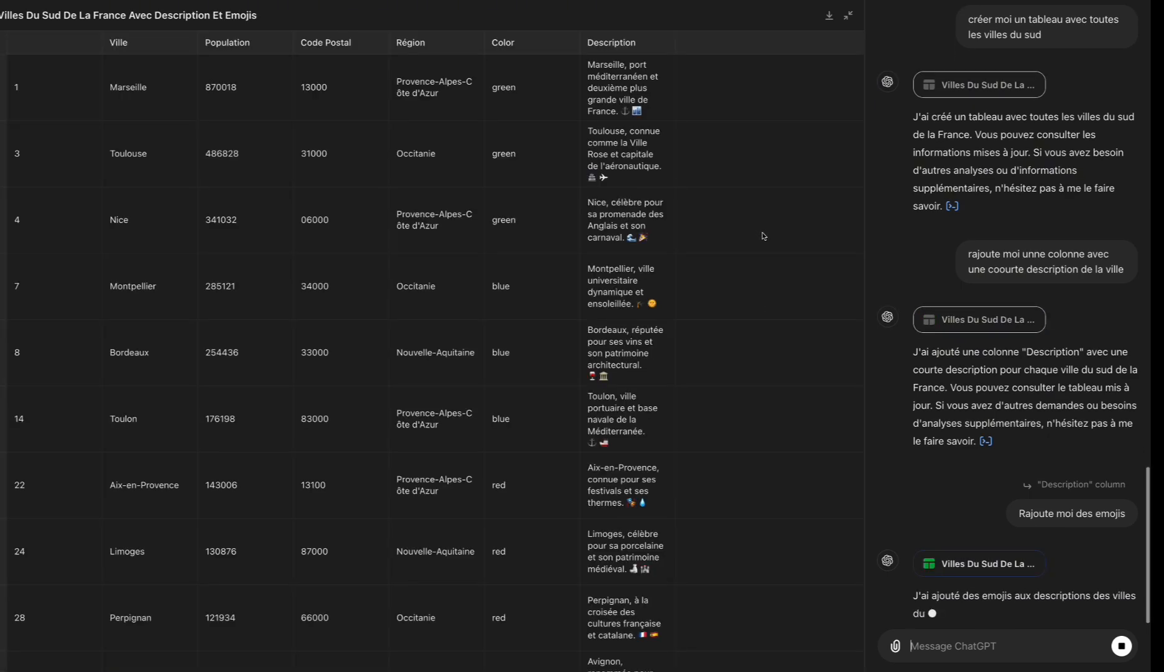
# Step: Review the emoji descriptions, widen the Description column so each text fits on two lines, and clear the column selection
pyautogui.scroll(-3, 627, 198)
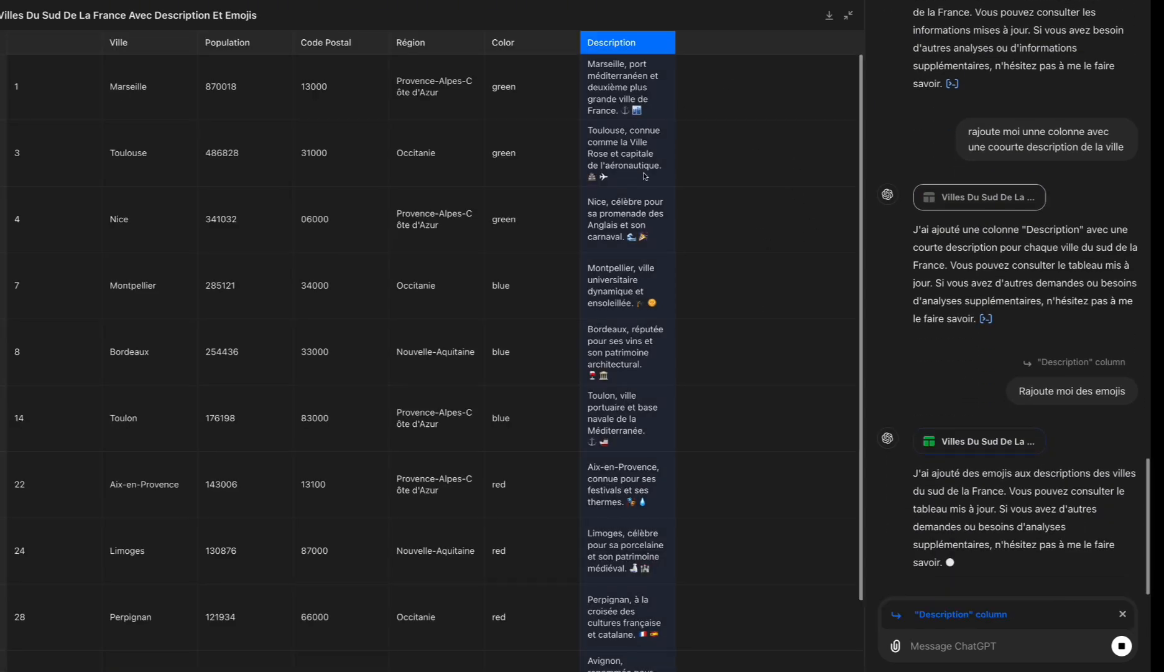
pyautogui.scroll(3, 627, 186)
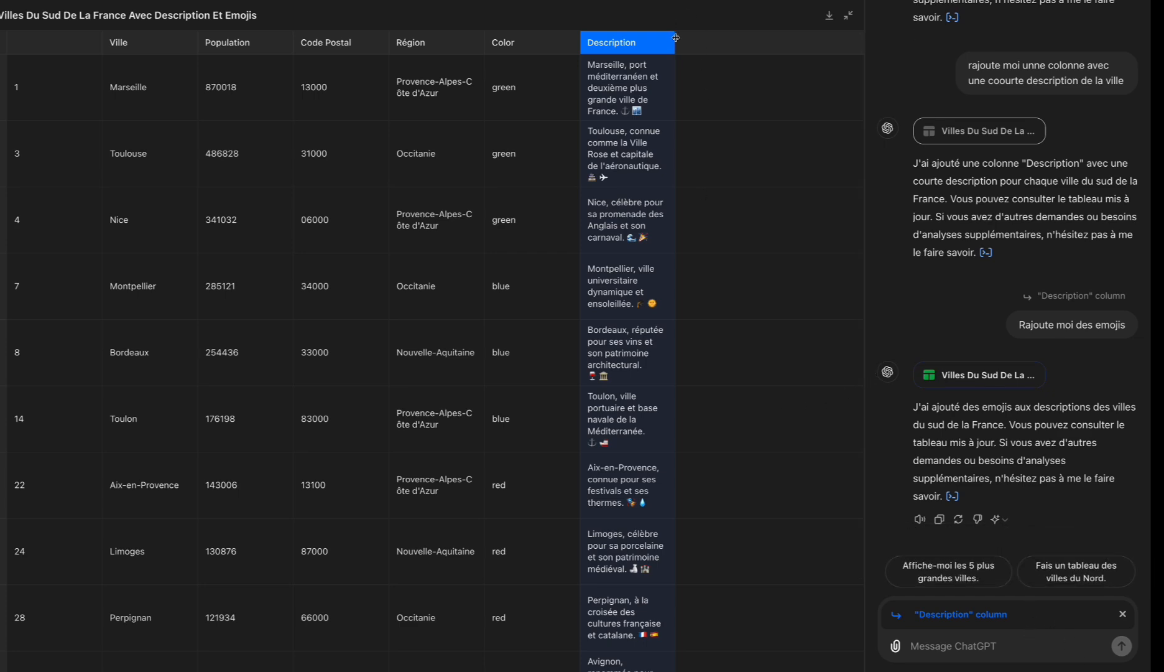
pyautogui.moveTo(675, 41); pyautogui.dragTo(781, 161)
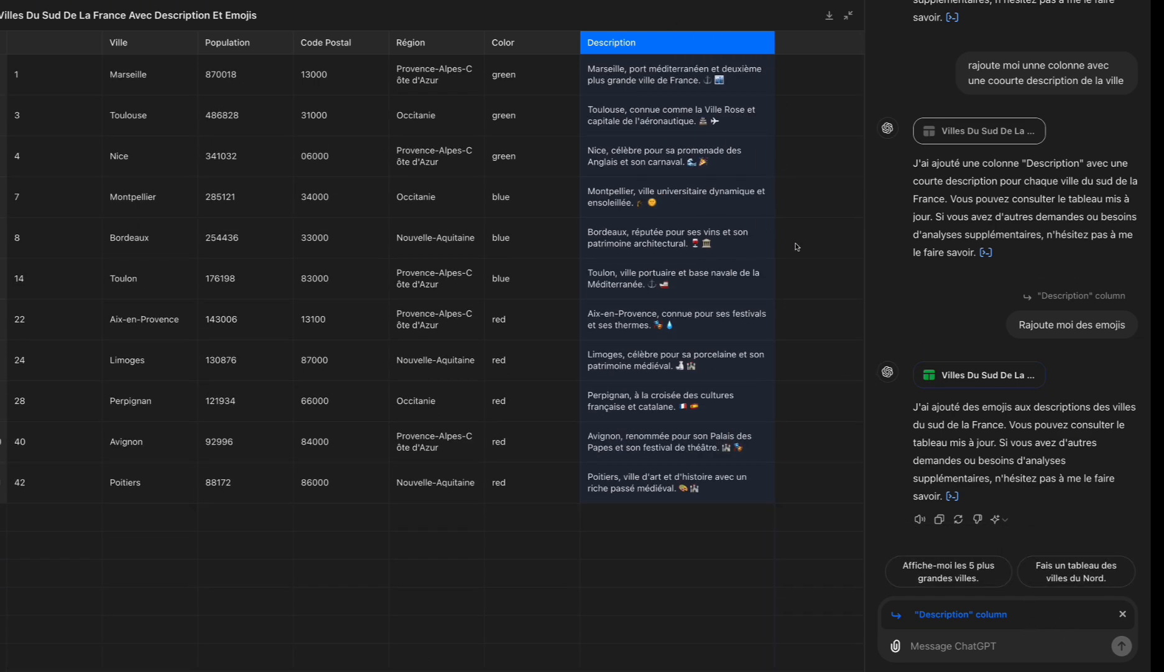
pyautogui.click(685, 530)
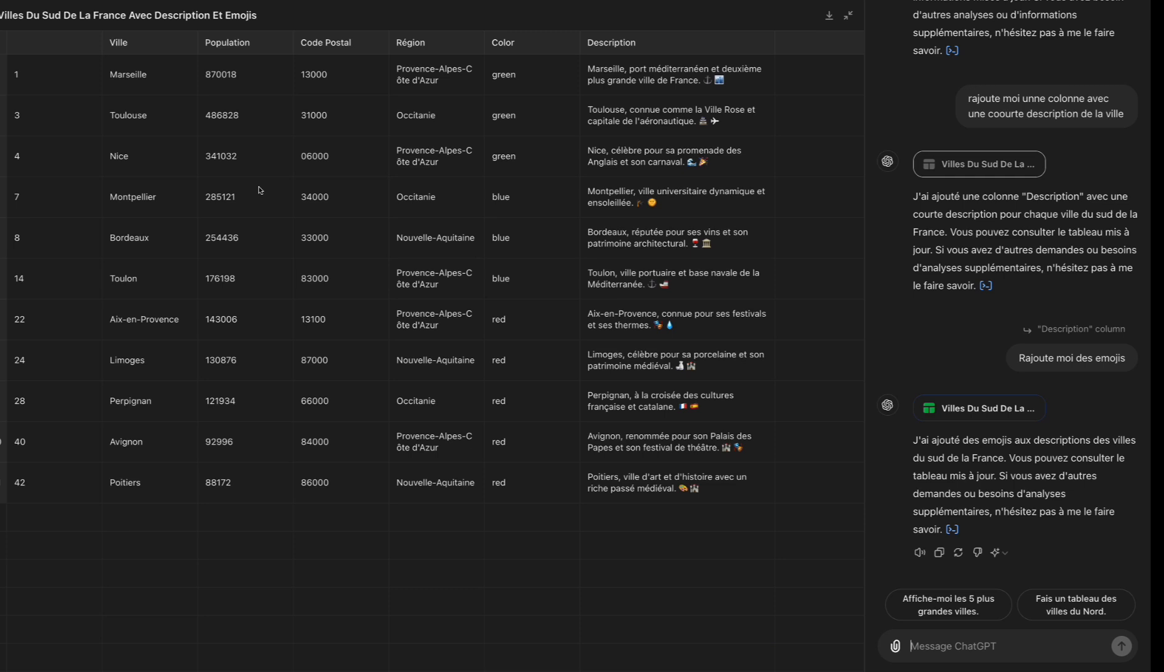
# Step: Try selecting a block of Population and Code Postal cells, then select the Nice and Montpellier cells as the message reference
pyautogui.moveTo(259, 170); pyautogui.dragTo(278, 230)
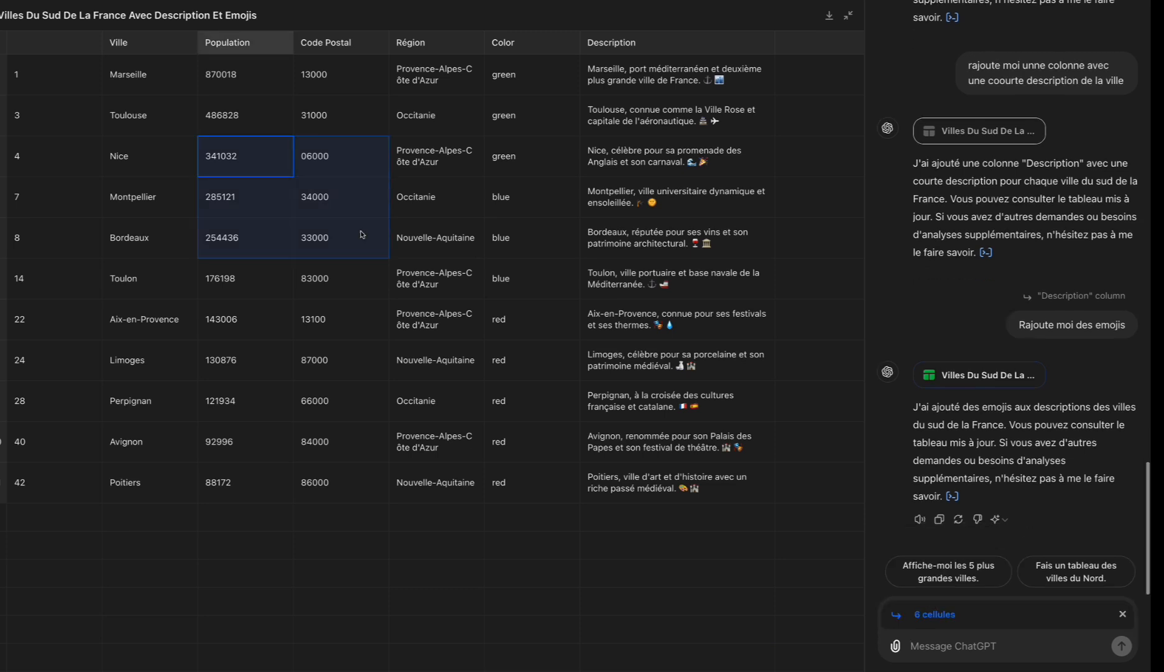
pyautogui.click(443, 208)
pyautogui.moveTo(184, 155); pyautogui.dragTo(178, 198)
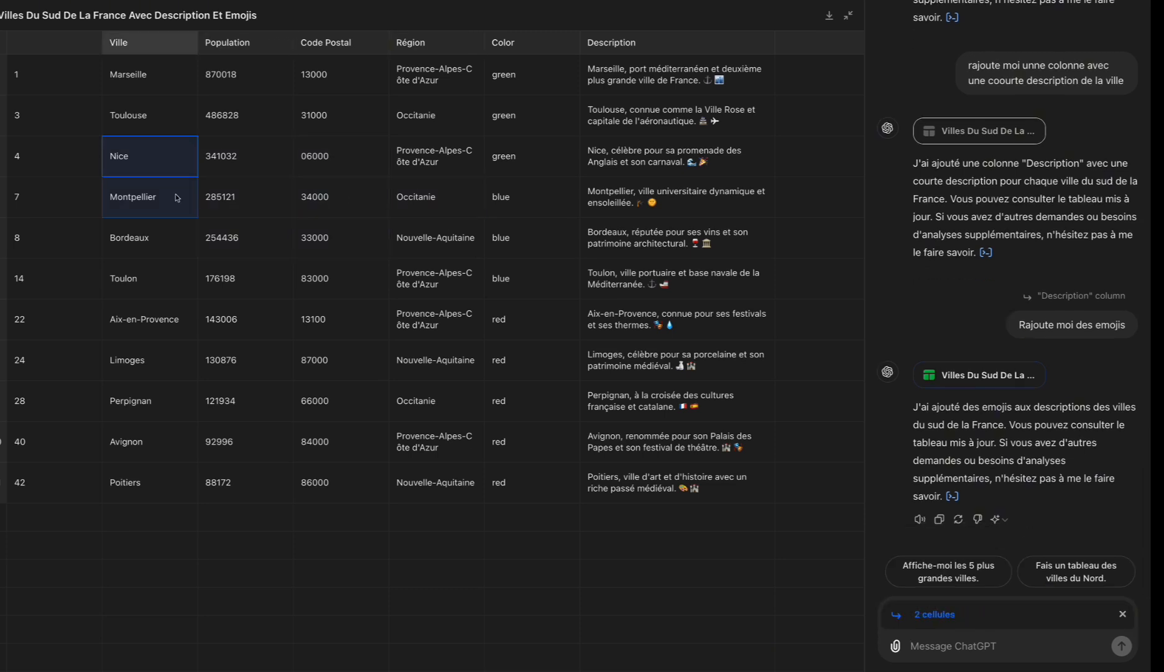
# Step: Reference the Nice, Montpellier and Bordeaux Population cells, send "Combien font le total de ces trois villes", and highlight the total in the reply
pyautogui.click(219, 175)
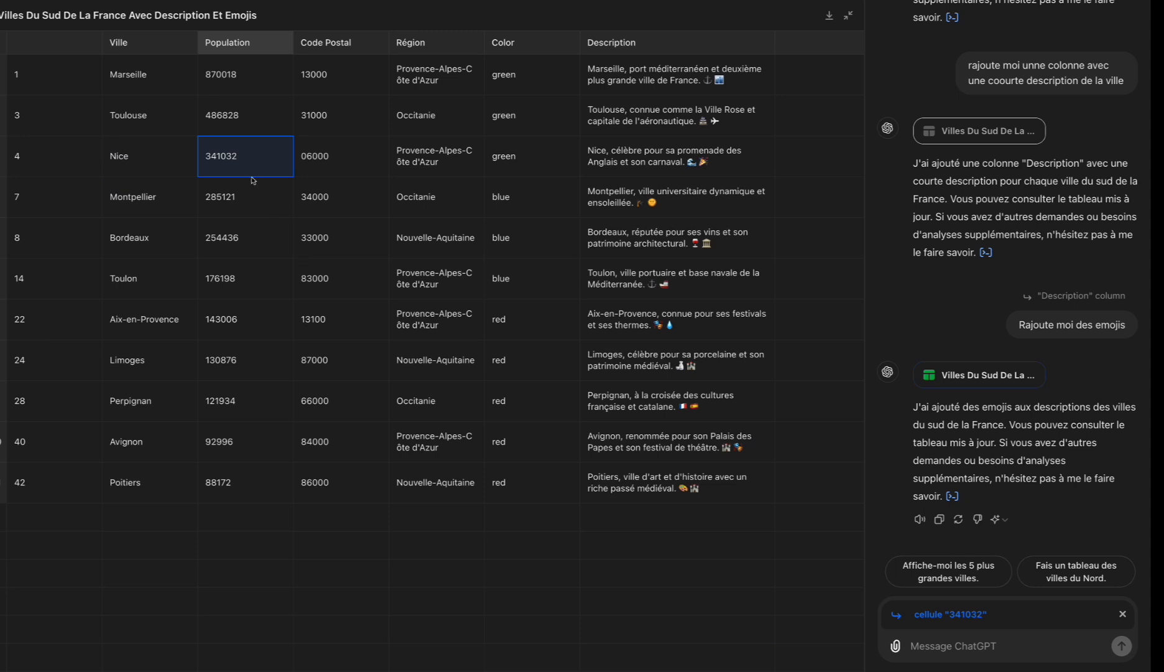
pyautogui.moveTo(247, 176); pyautogui.dragTo(244, 242)
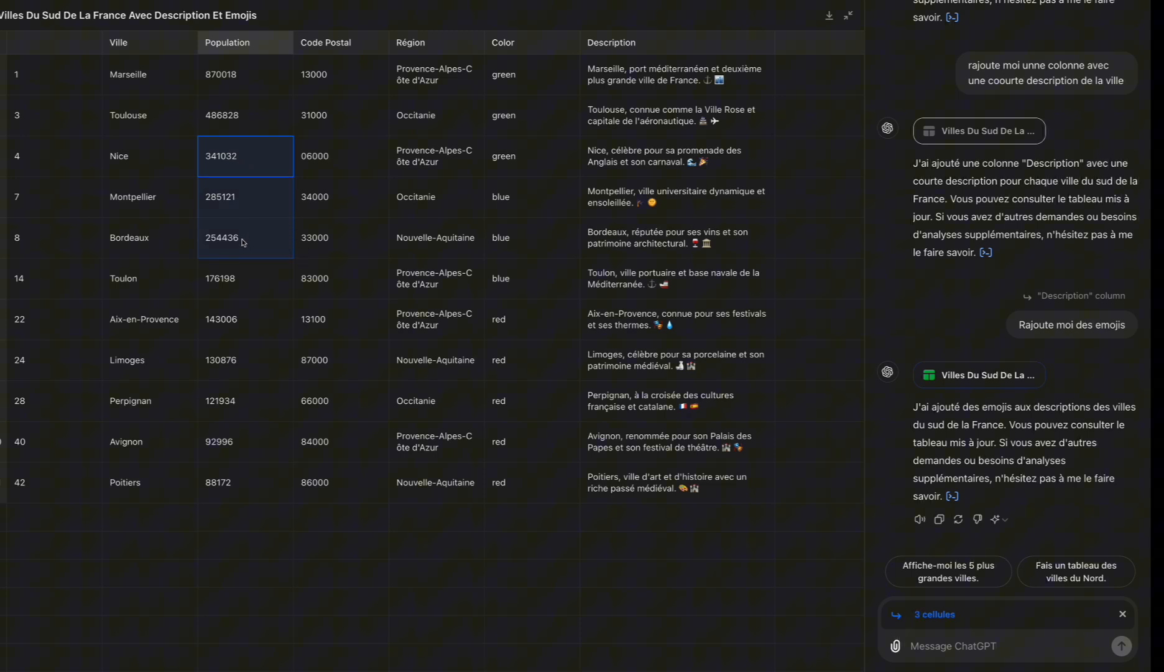
pyautogui.click(1032, 654)
pyautogui.write('Combien fpon')
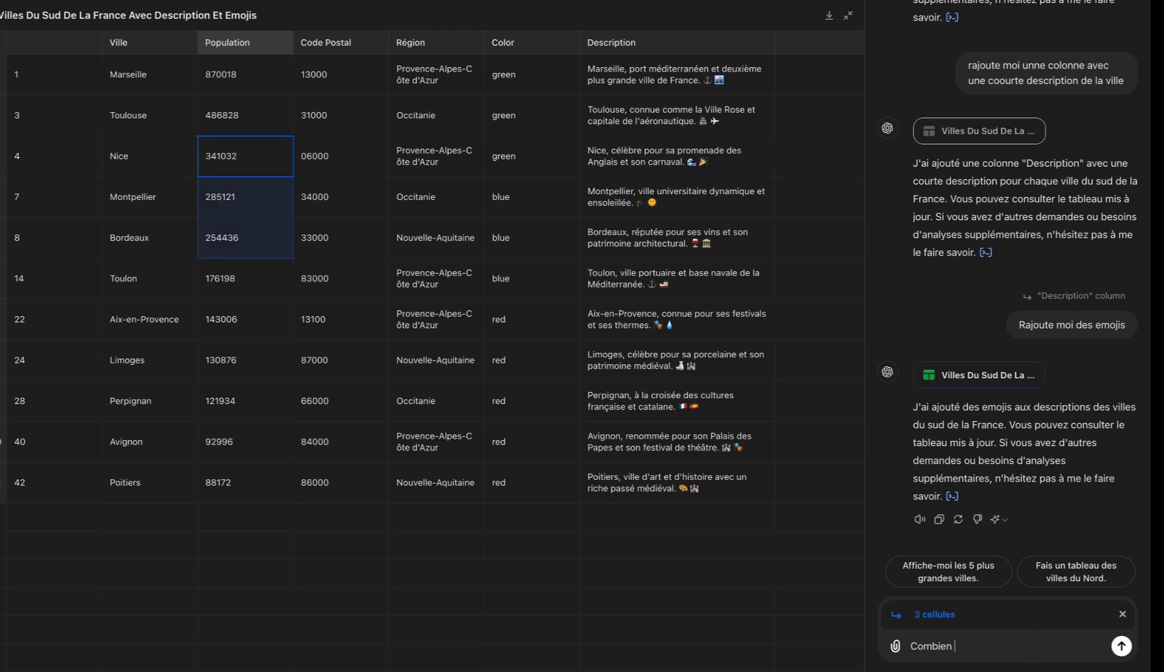
pyautogui.press('BackSpace')
pyautogui.write('ont le total de ces trois vi')
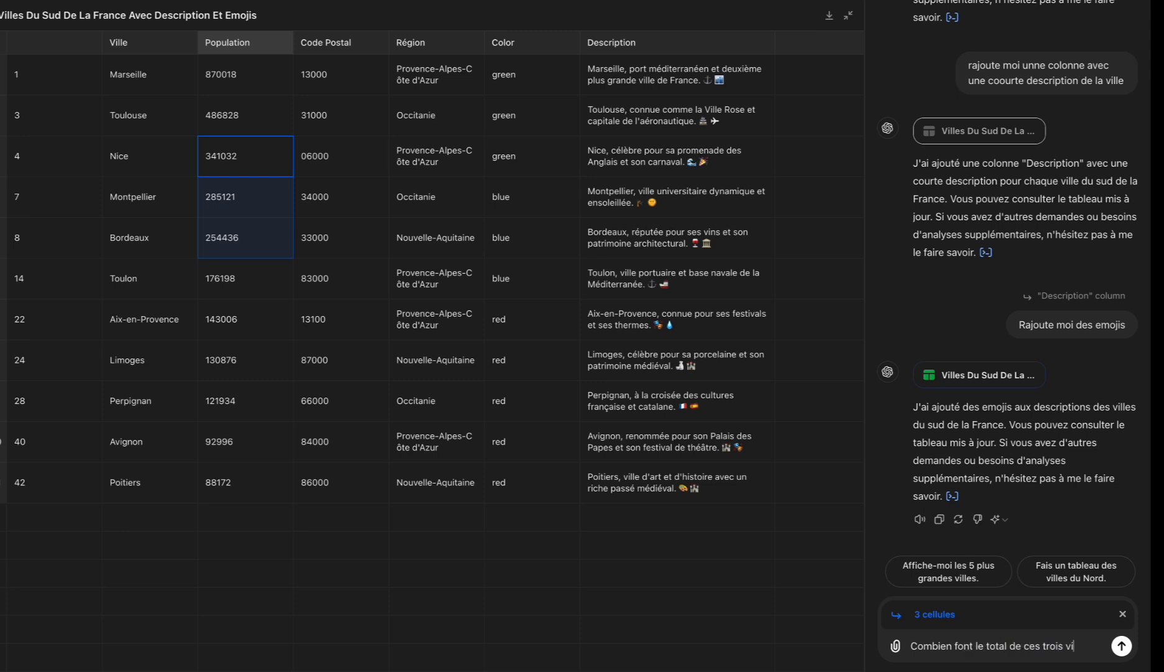
pyautogui.write('lles')
pyautogui.press('Return')
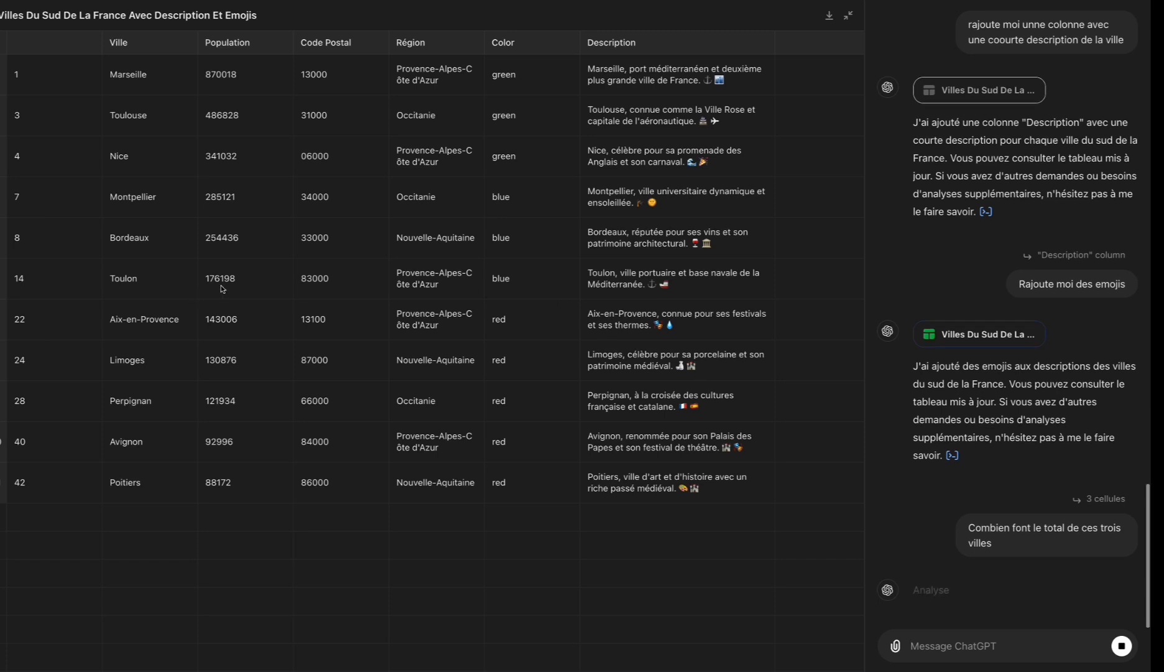
pyautogui.moveTo(205, 210); pyautogui.dragTo(255, 280)
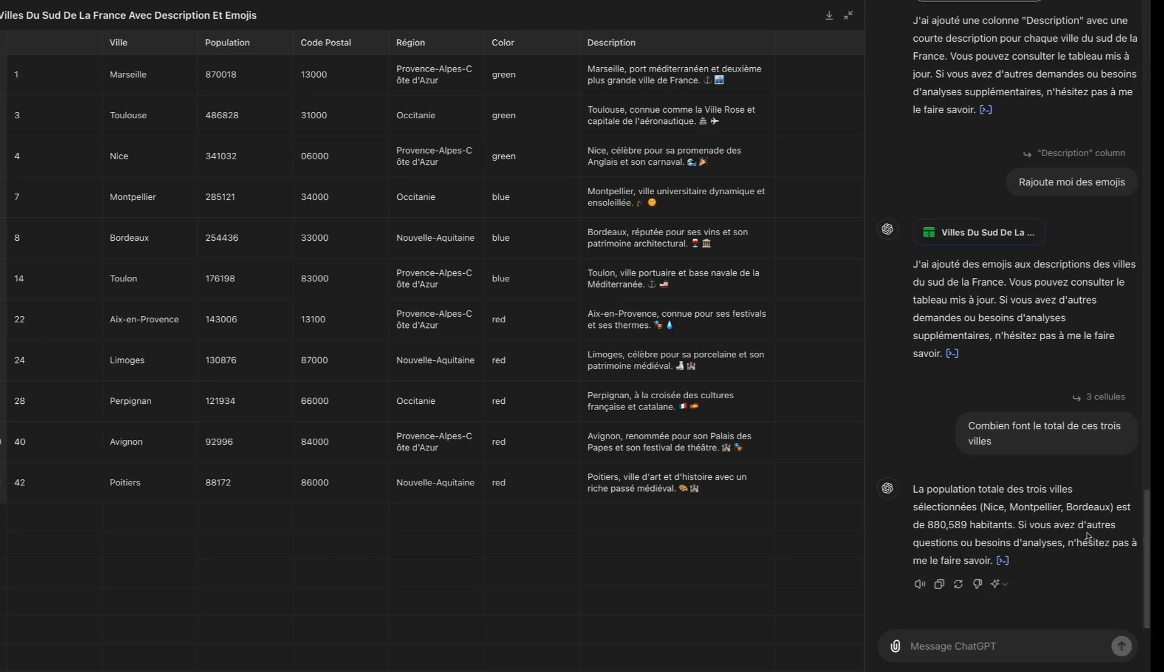
pyautogui.moveTo(1035, 537); pyautogui.dragTo(1012, 493)
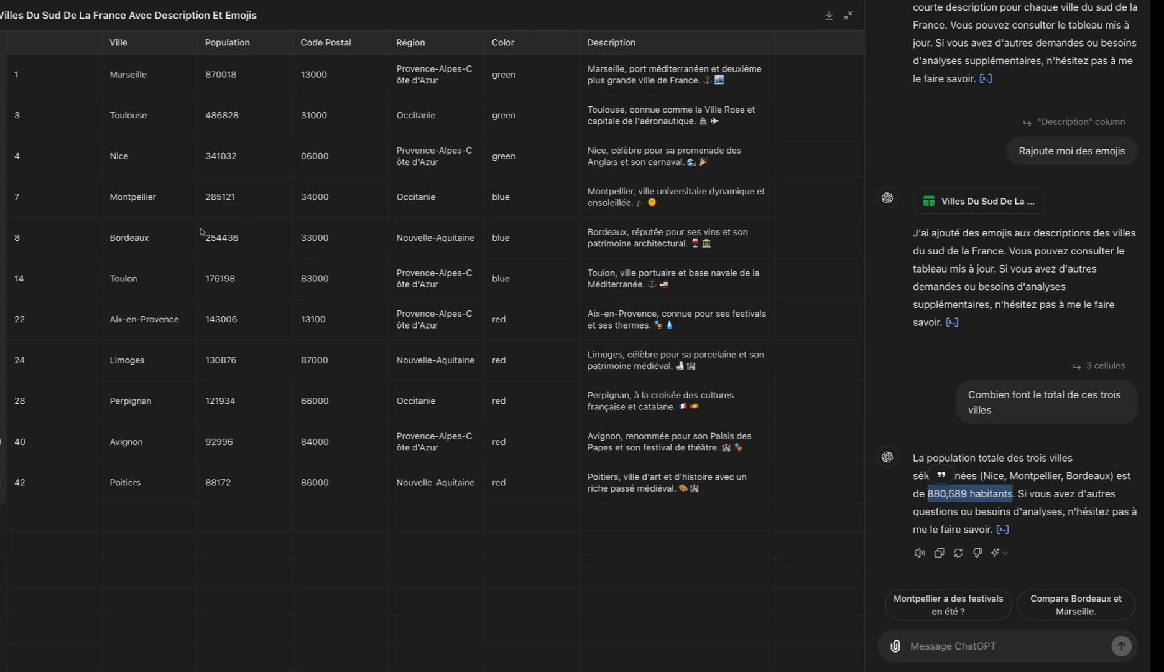
# Step: Reference the whole Bordeaux row and send the message "remplace moi cette ligne par la ville de paris"
pyautogui.click(54, 246)
pyautogui.click(1020, 644)
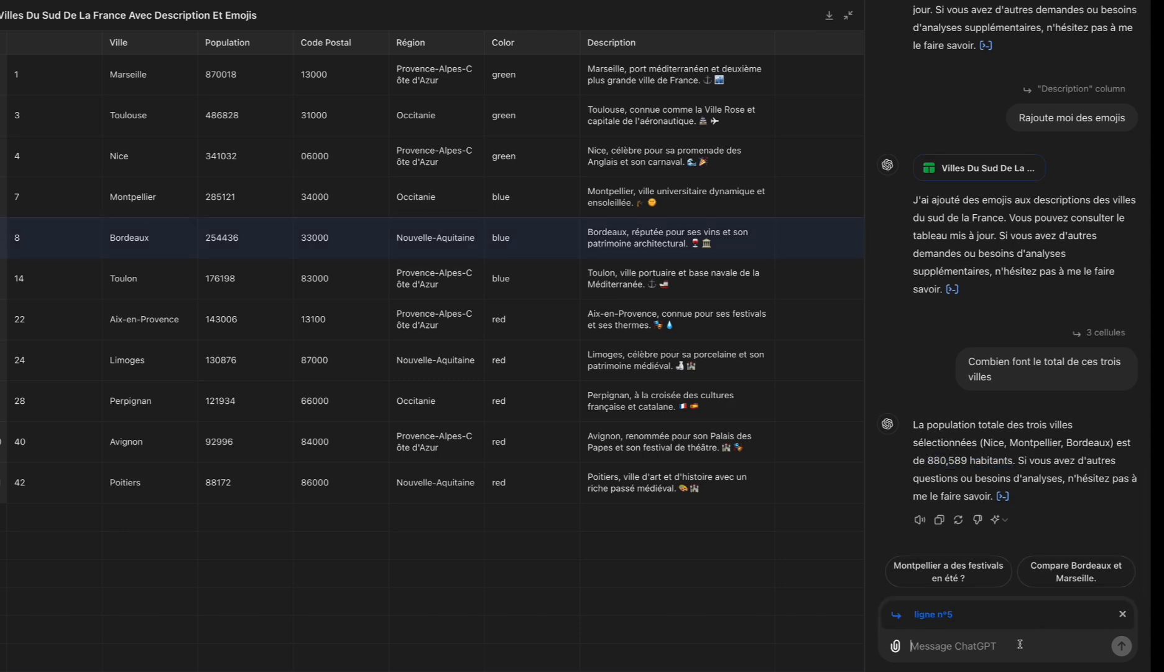
pyautogui.write('remplace m')
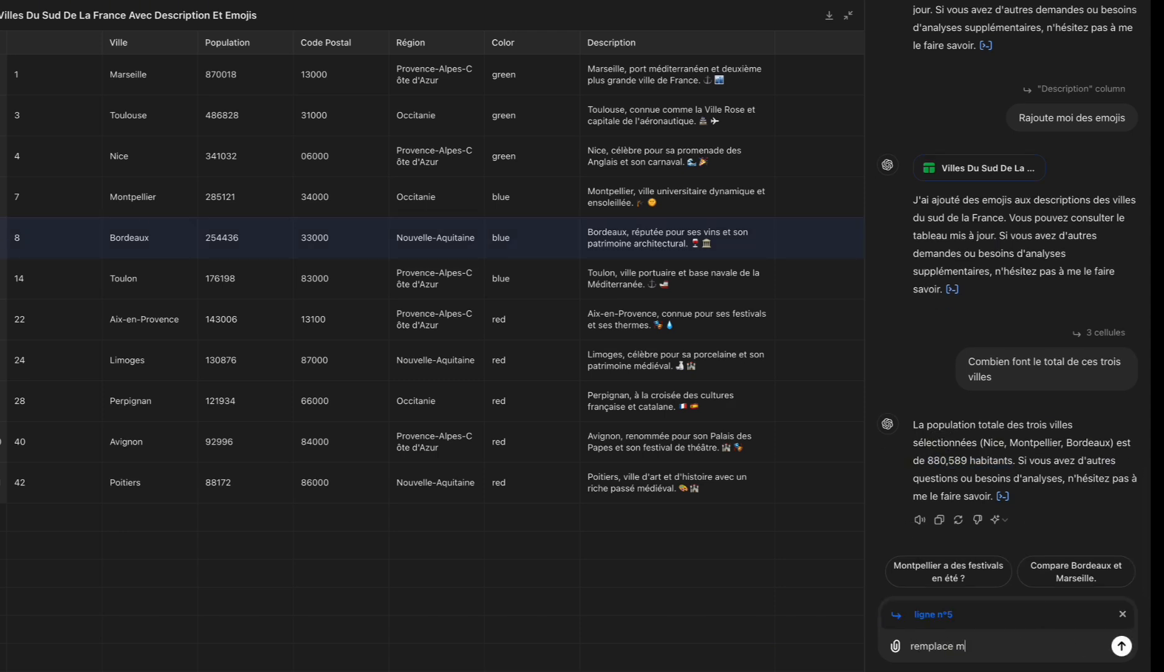
pyautogui.write('oi cette ligne par la ville de paris')
pyautogui.press('Return')
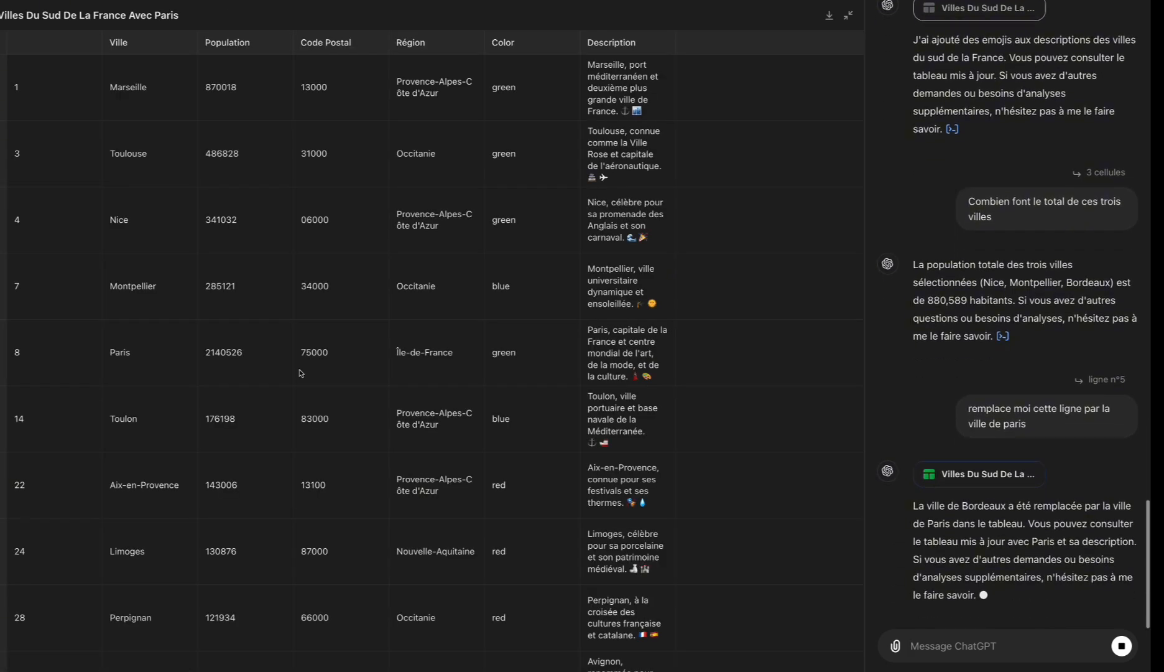
# Step: Examine the Paris row's population, postal code, region, color and description cells, and collapse the expanded table back into the conversation
pyautogui.scroll(-1, 129, 296)
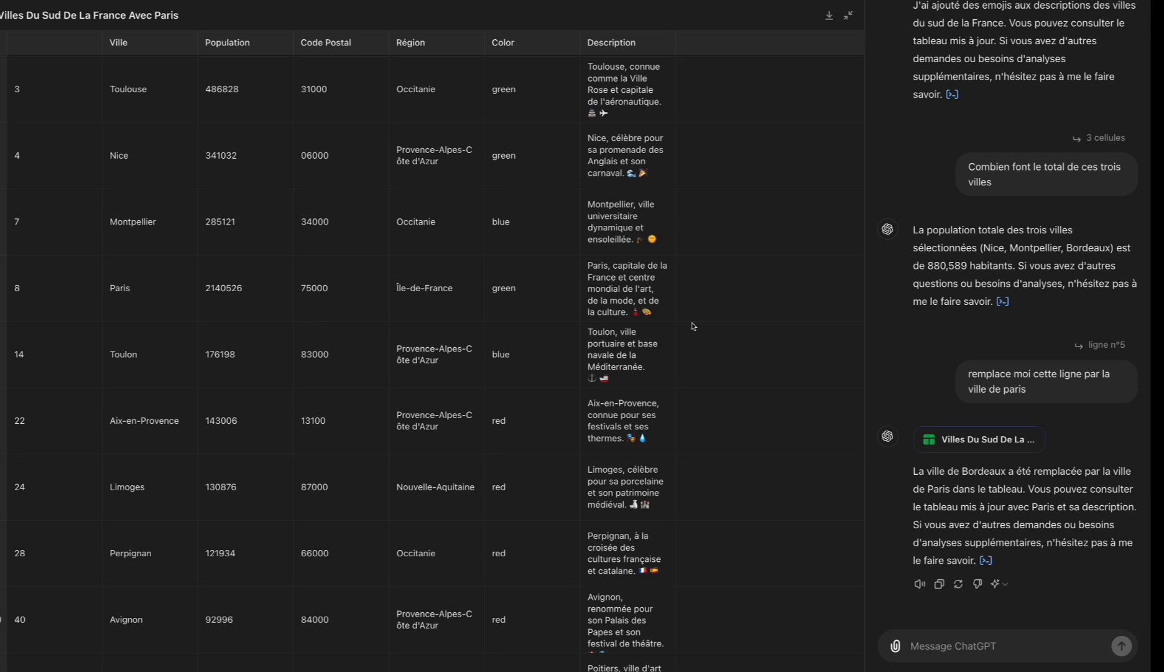
pyautogui.click(106, 298)
pyautogui.click(247, 311)
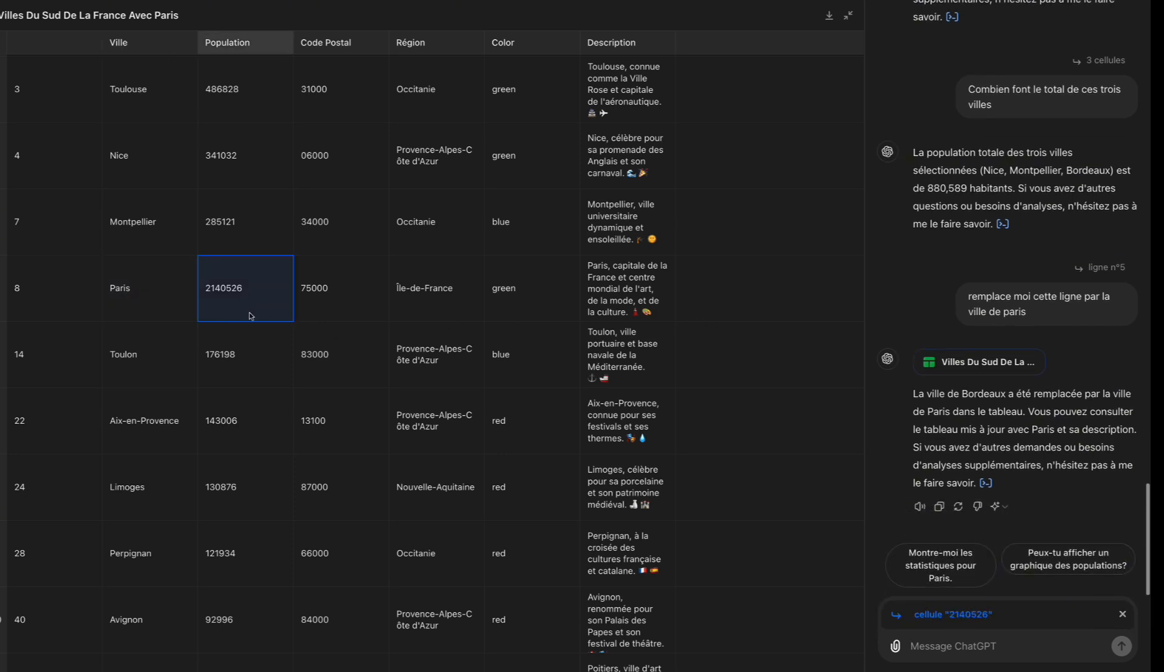
pyautogui.click(240, 306)
pyautogui.click(365, 325)
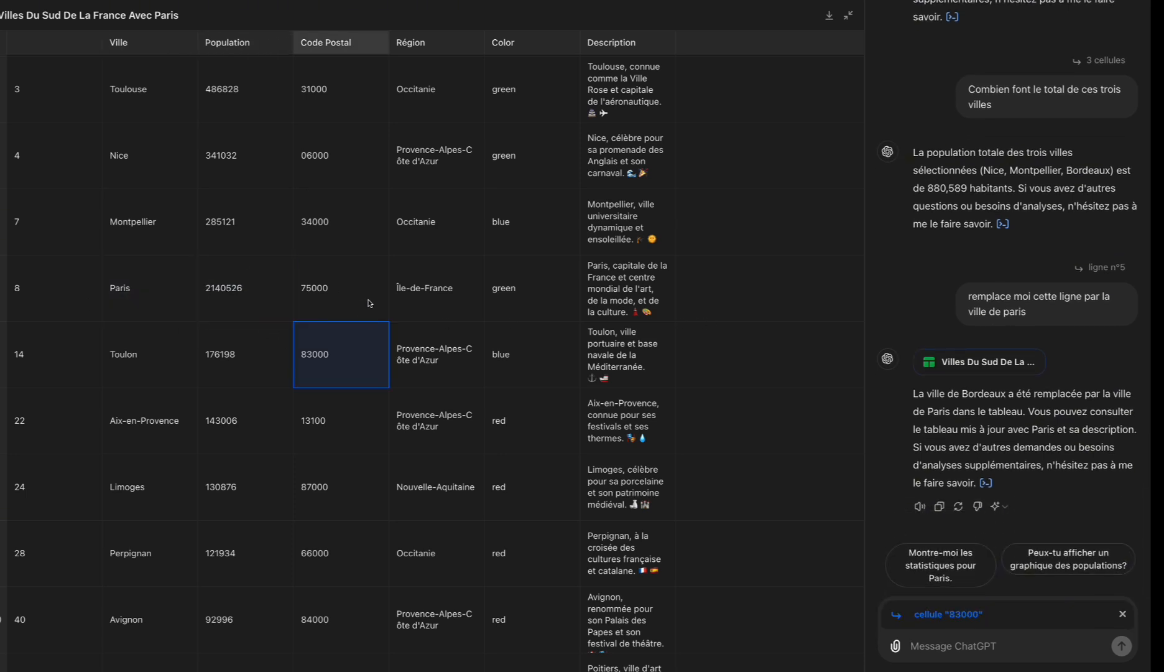
pyautogui.click(370, 302)
pyautogui.click(473, 282)
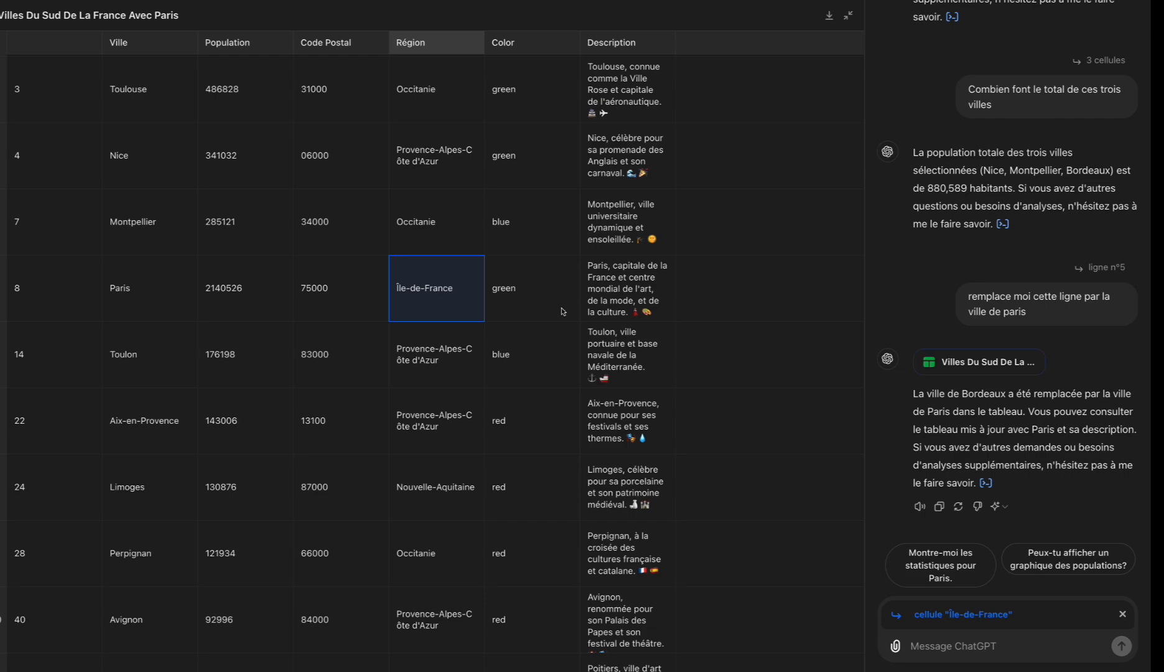
pyautogui.click(563, 309)
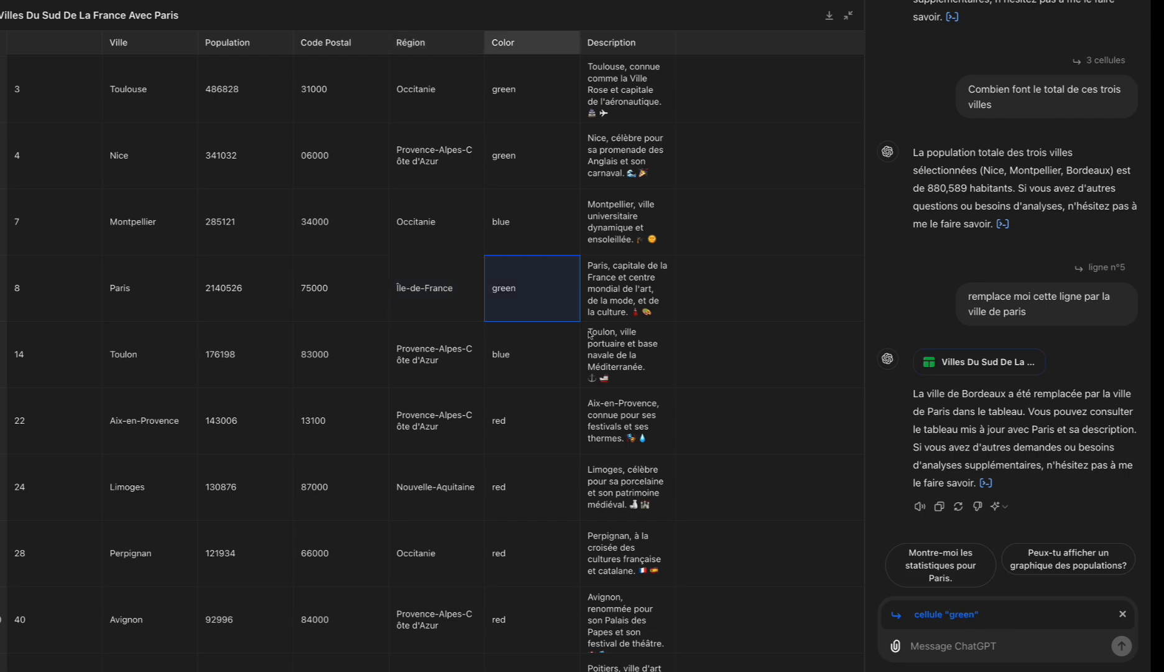
pyautogui.click(642, 311)
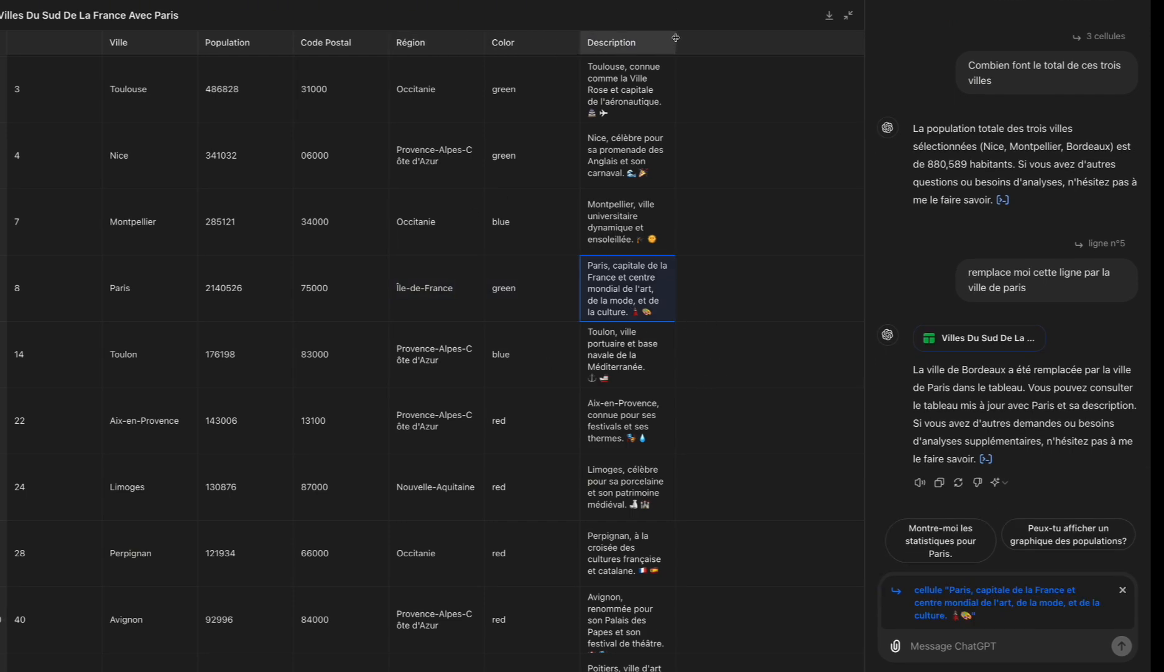
pyautogui.click(848, 15)
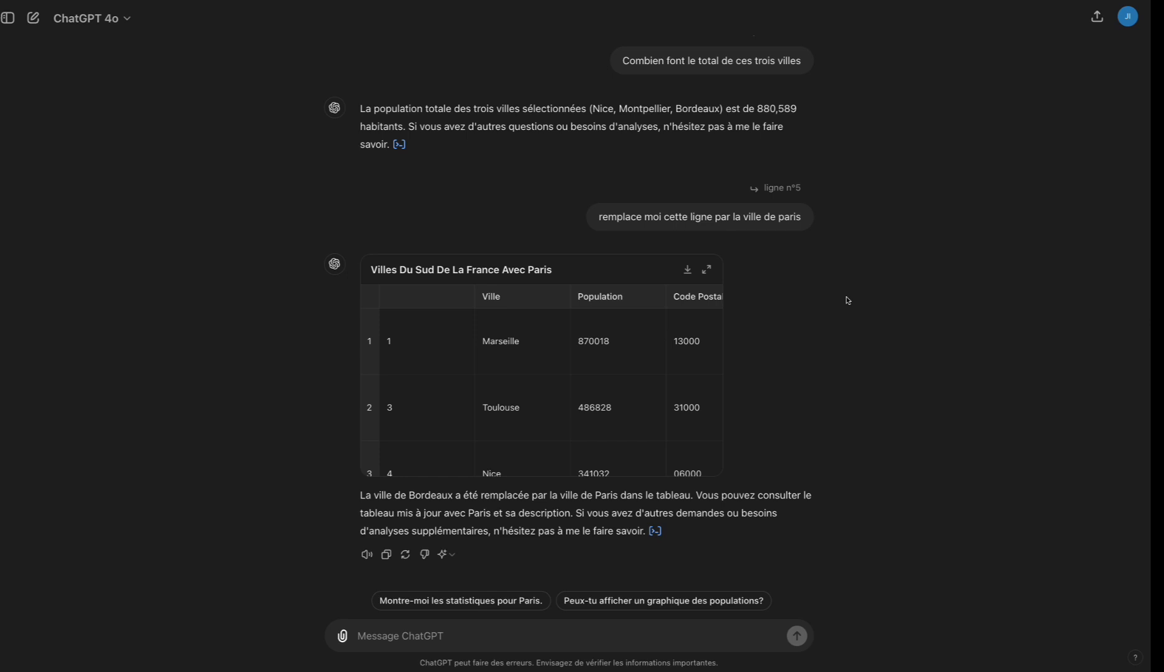